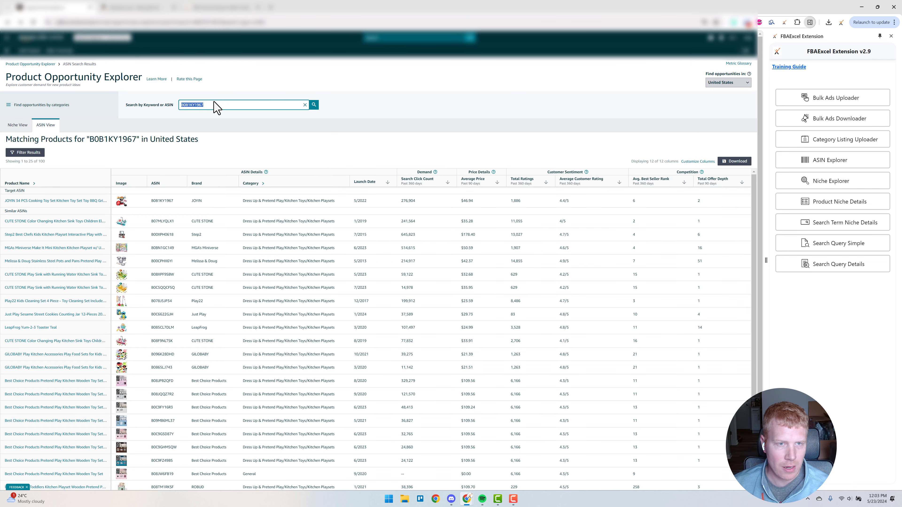
click(7, 38)
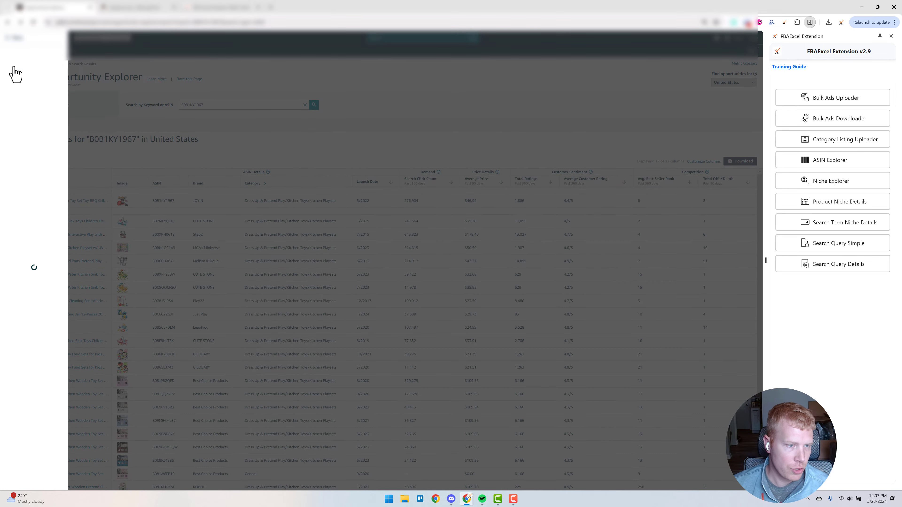
mouse_move(20, 130)
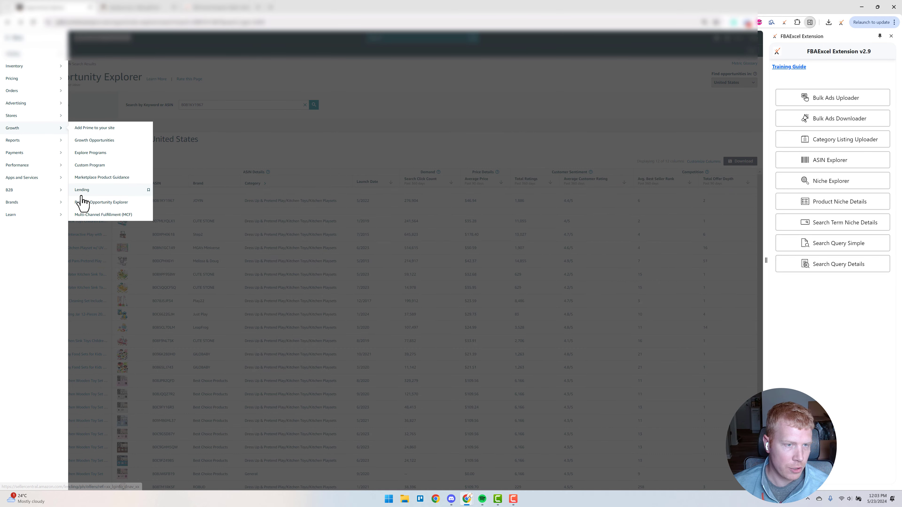
click(364, 151)
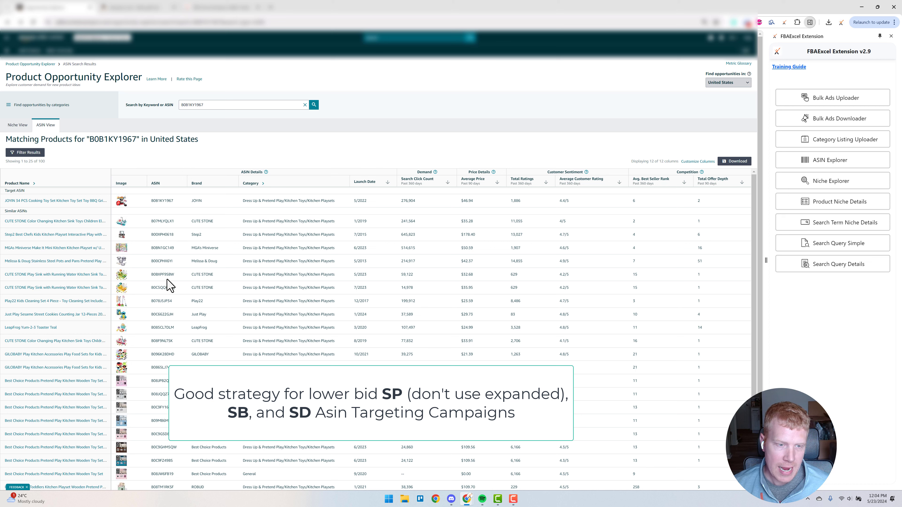
click(205, 106)
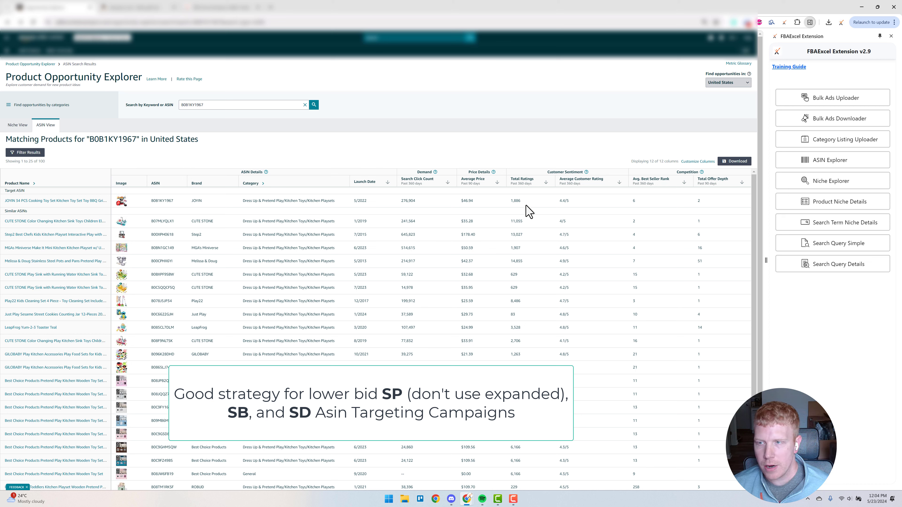
Open the ASIN Explorer tool in the extension and set the Amazon marketplace to United States
click(837, 165)
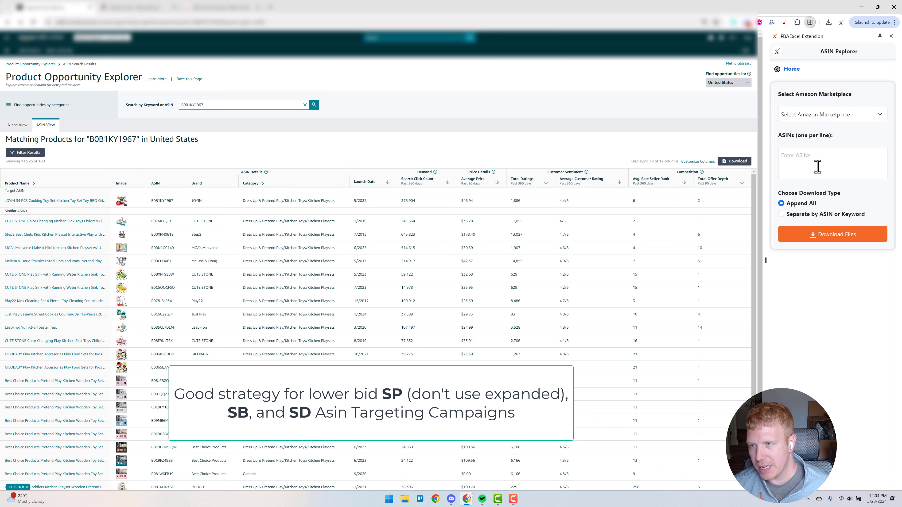
click(813, 119)
click(820, 227)
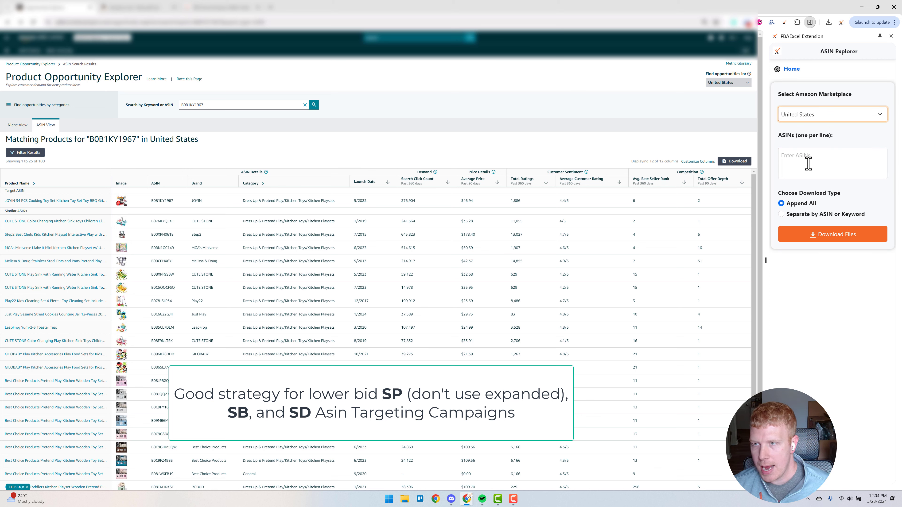
Copy the ASIN B0B1KY1967 from the product search and paste it into the ASIN Explorer's ASIN list
drag(216, 106, 178, 106)
key(ctrl+c)
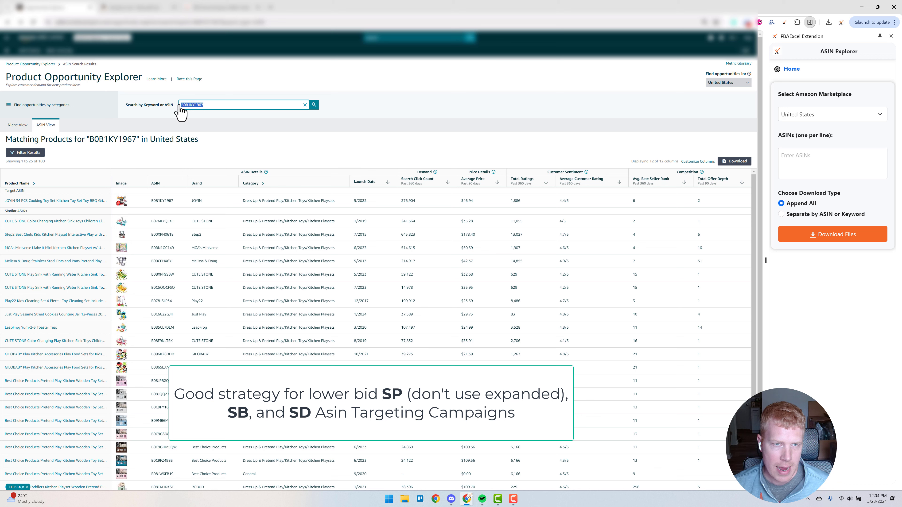
click(806, 161)
key(ctrl+v)
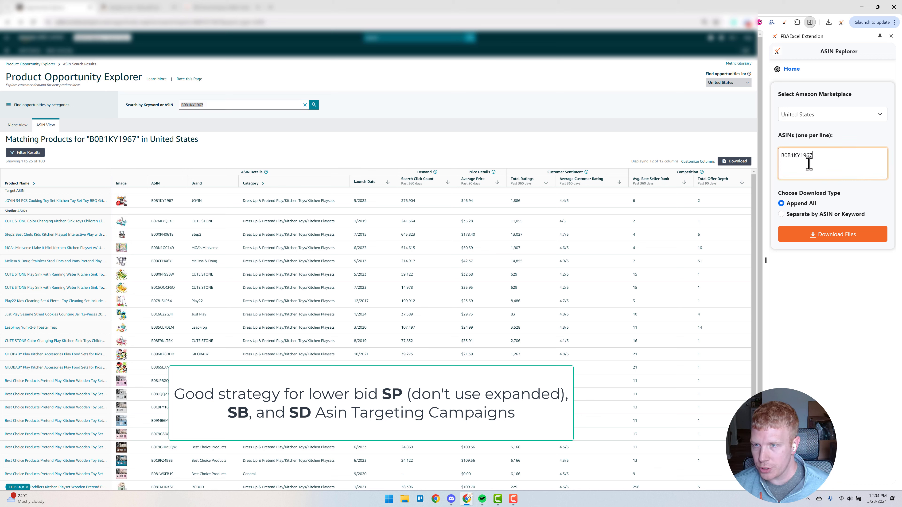
Download the results for this ASIN, save them as ASIN_VIEW_US_2024-05-23T12_04_39 and open the CSV file
click(817, 235)
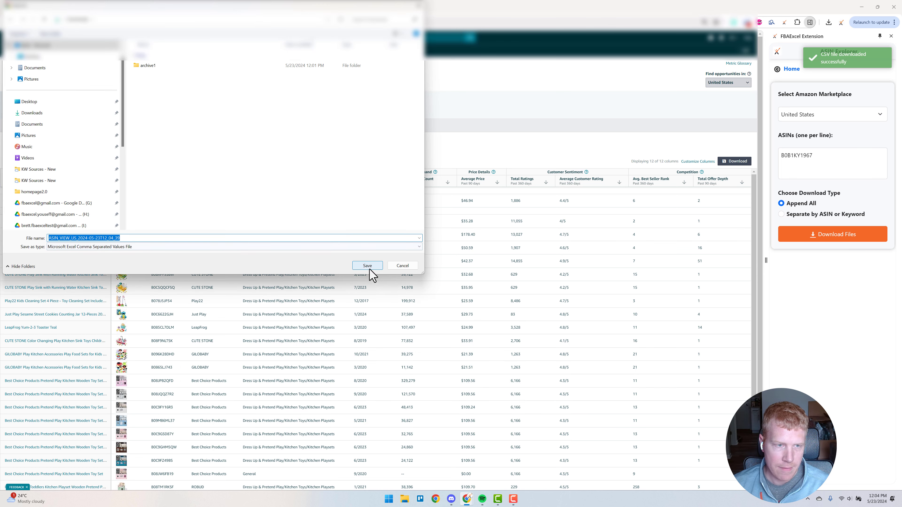
click(368, 267)
click(761, 40)
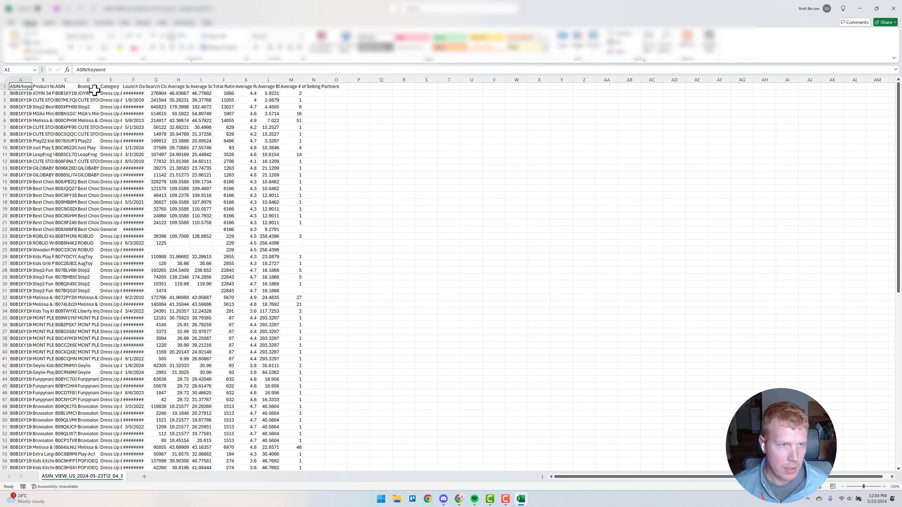
Copy all ASINs in column C from C2 down and return to the ASIN Explorer in the browser
click(62, 93)
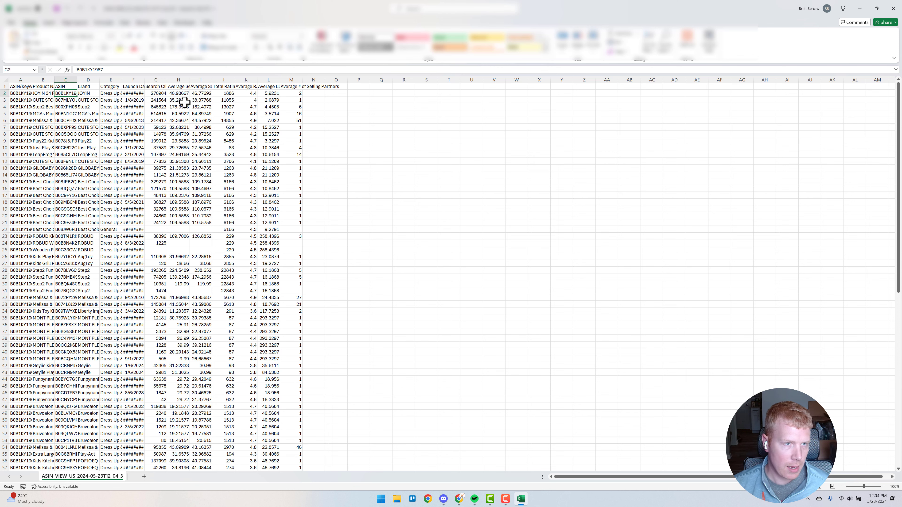
key(ctrl+shift+Down)
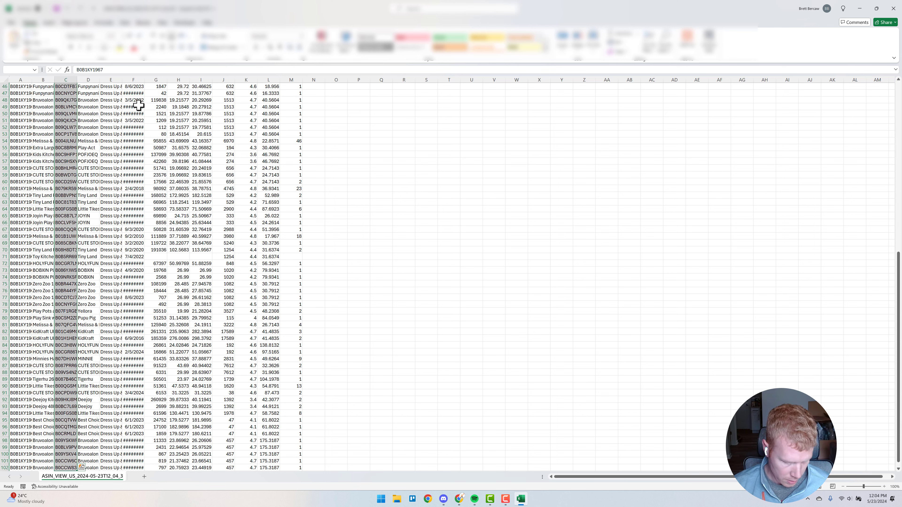
key(ctrl+c)
click(860, 8)
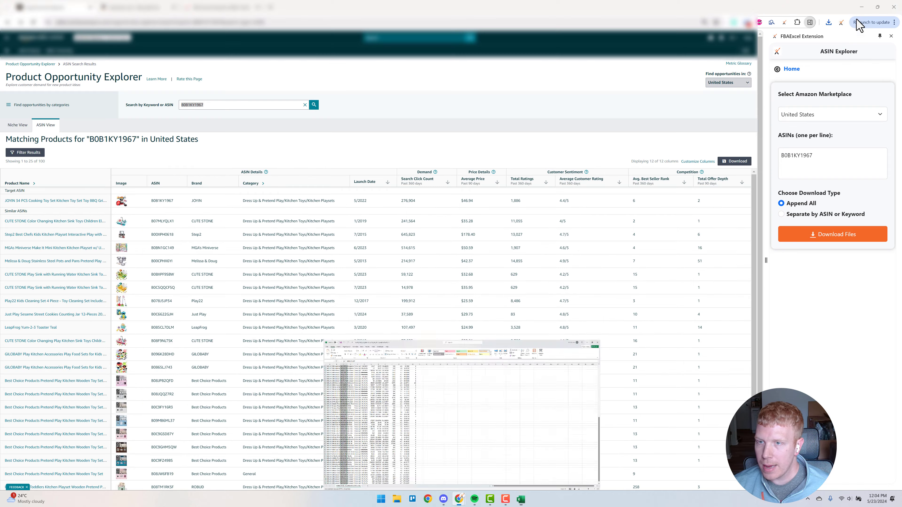
Paste the copied ASINs into the ASIN list without a trailing blank line, and save their downloaded results as ASIN_VIEW_US_2024-05-23T12_06_09
click(828, 158)
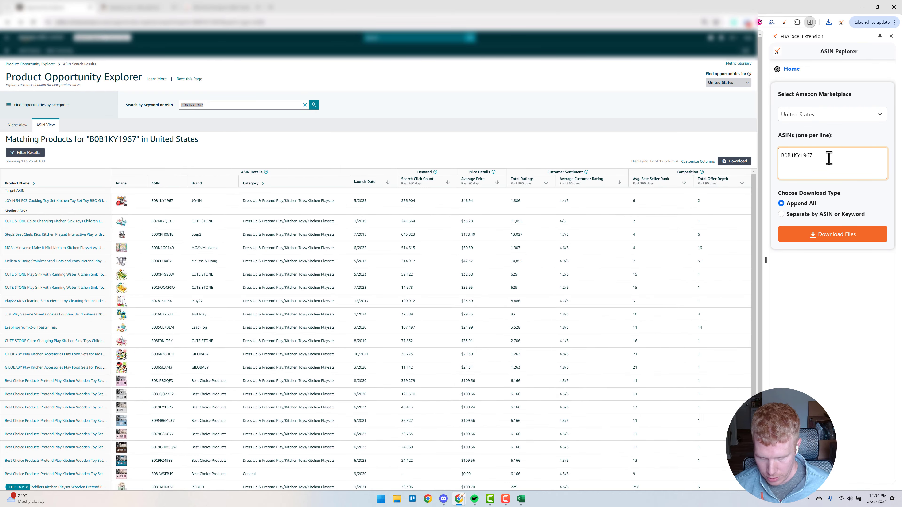
key(ctrl+v)
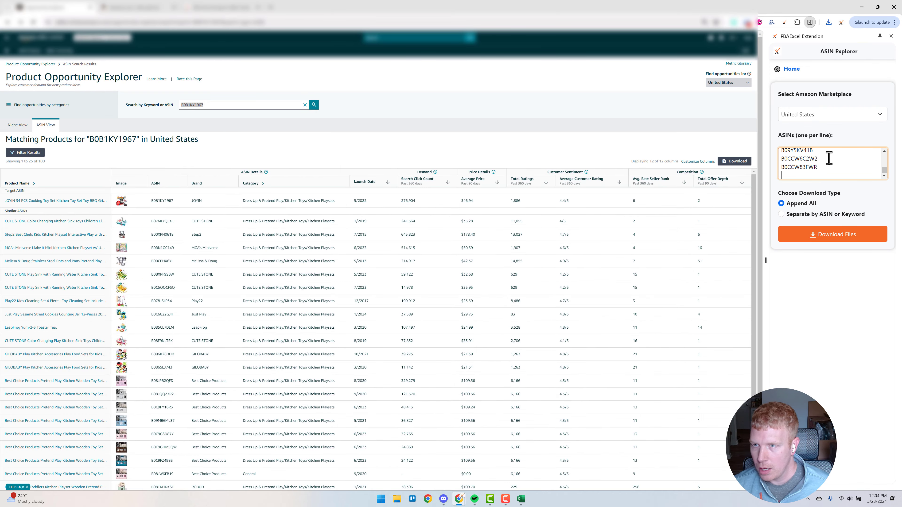
key(BackSpace)
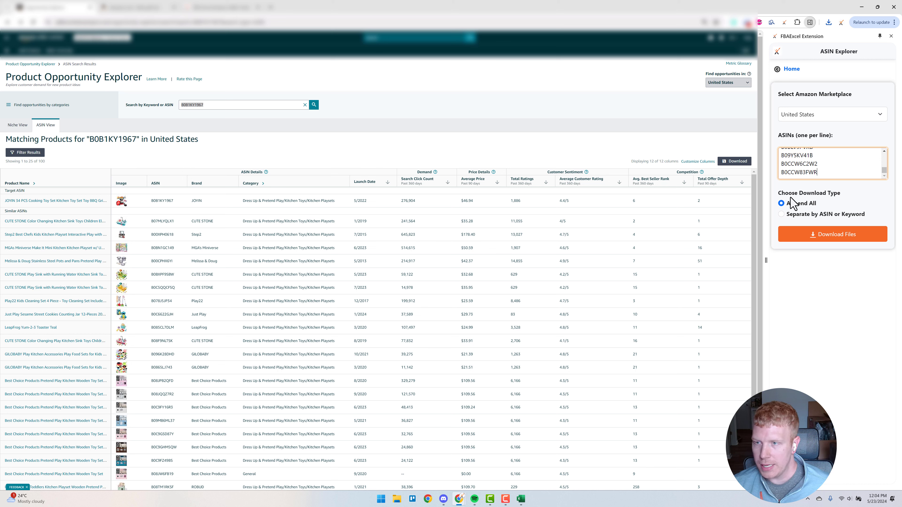
click(827, 240)
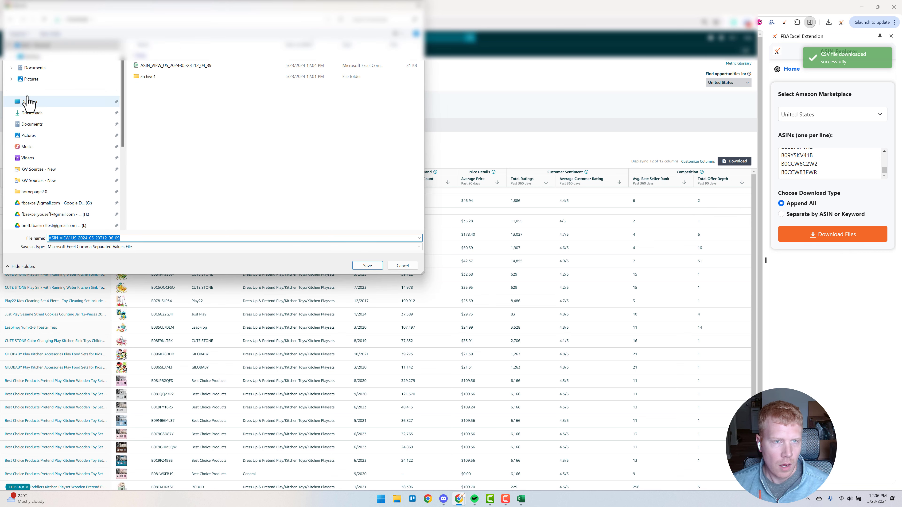
click(369, 266)
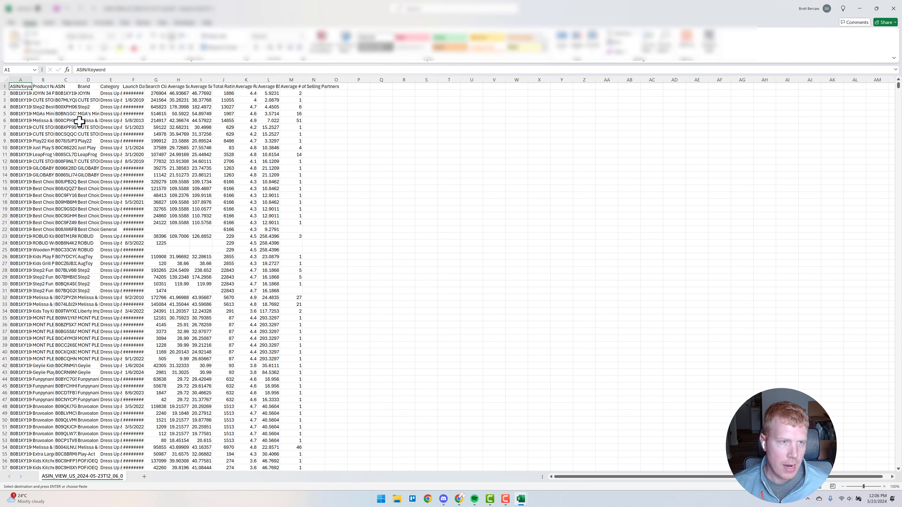
Copy the complete data table in columns A to M of the new CSV, including the header row
drag(19, 89, 297, 87)
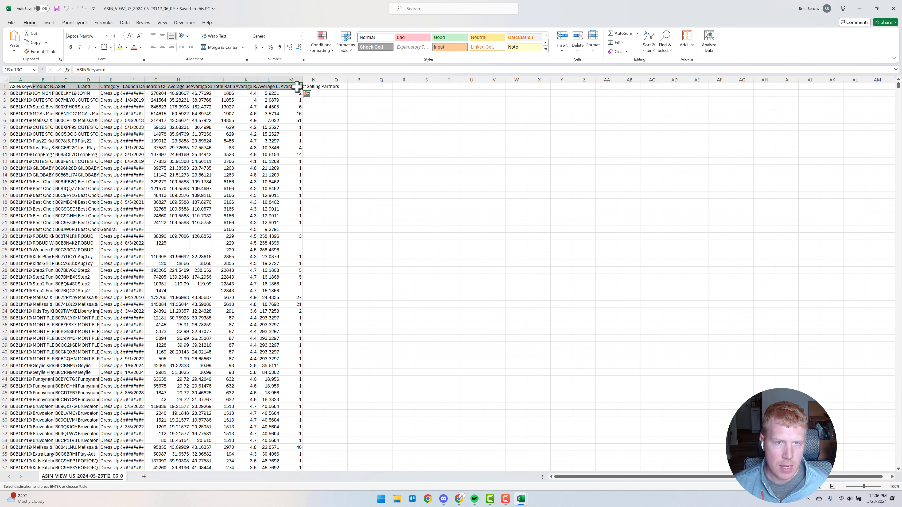
key(ctrl+shift+Down)
key(ctrl+c)
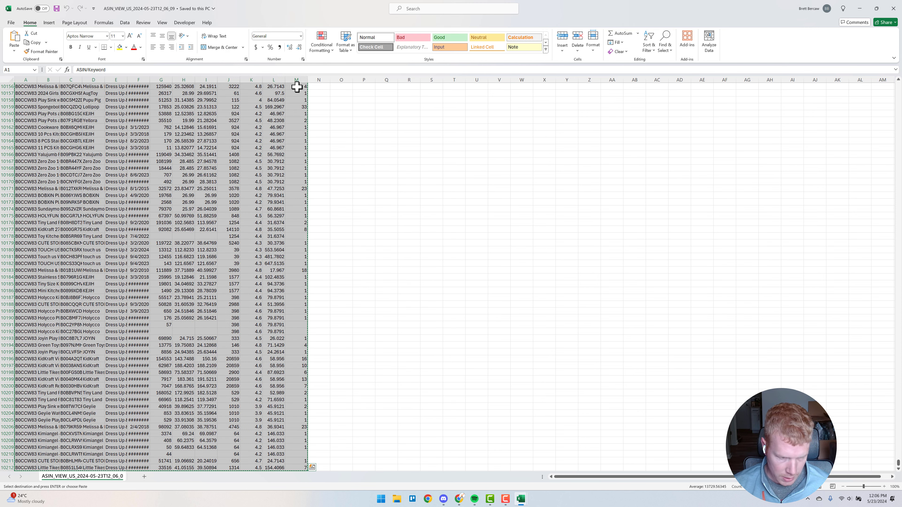
Switch to the Copy of AdTactix_V4.93 Google Sheet, add a new sheet and paste the copied data into it from A1
mouse_move(459, 499)
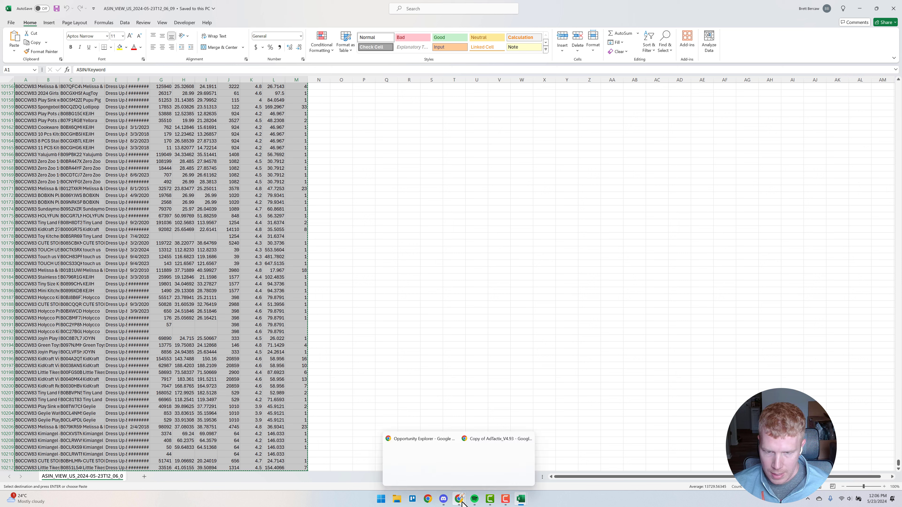
click(502, 464)
click(367, 235)
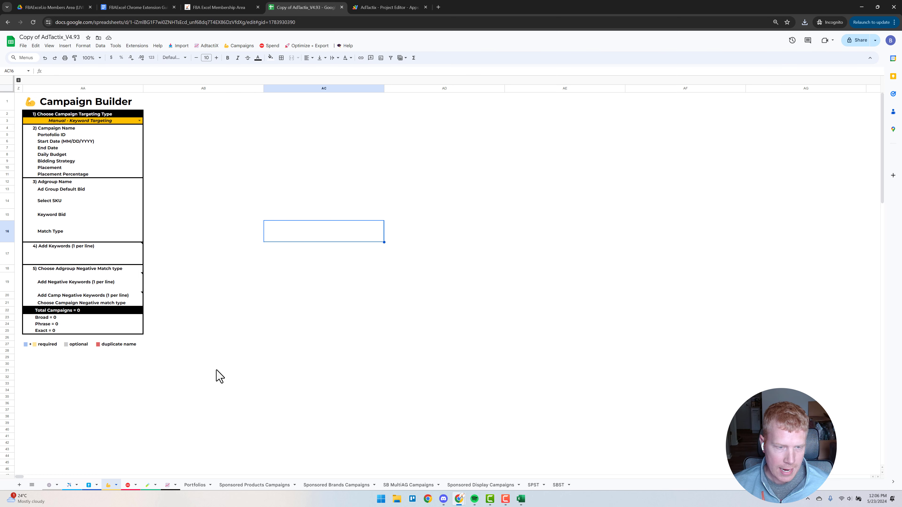
click(20, 485)
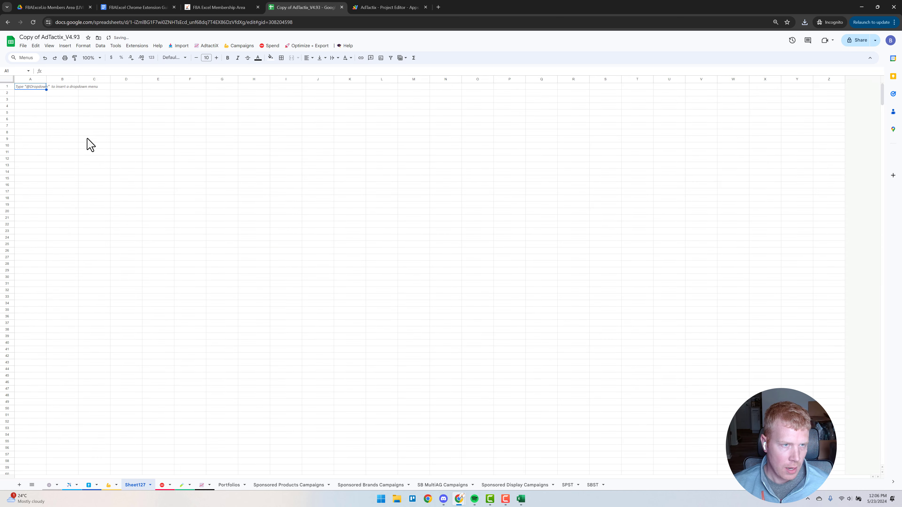
key(ctrl+v)
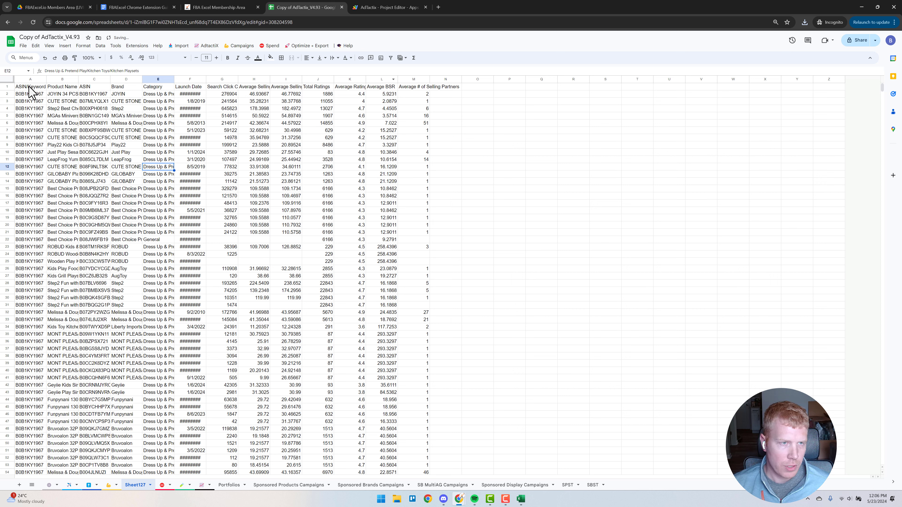
Check how many columns and rows the pasted data covers, down to its last row
click(34, 79)
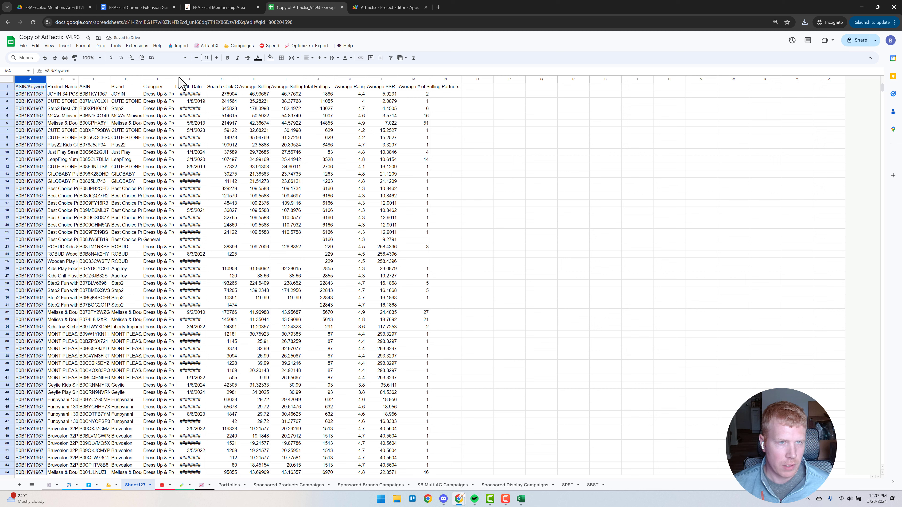
click(182, 117)
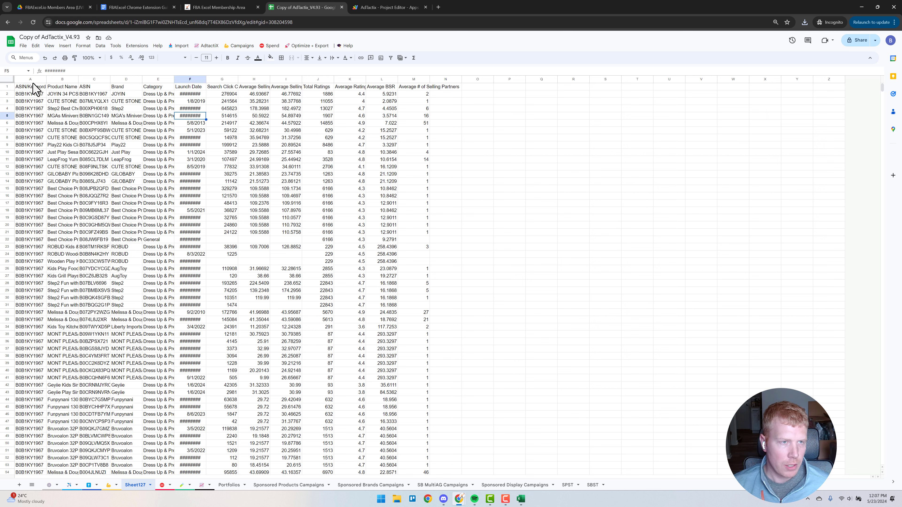
drag(33, 80, 423, 80)
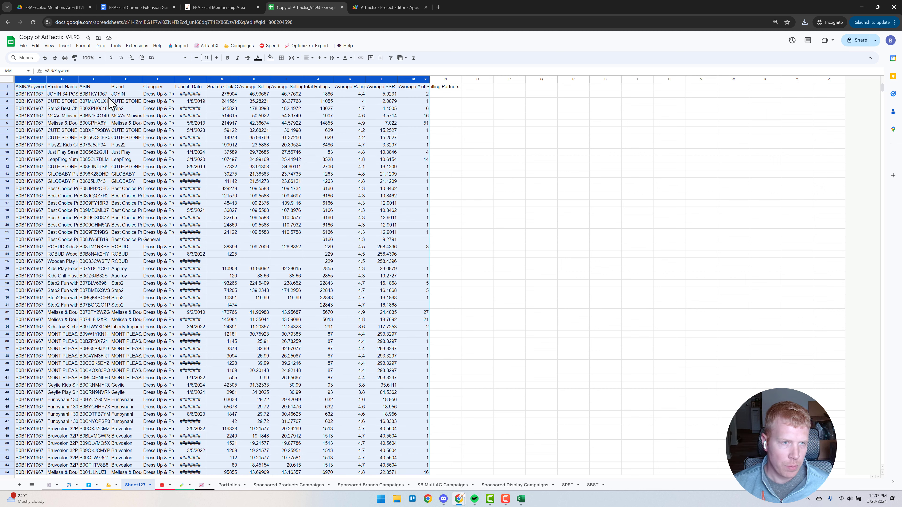
click(33, 87)
key(ctrl+shift+Down)
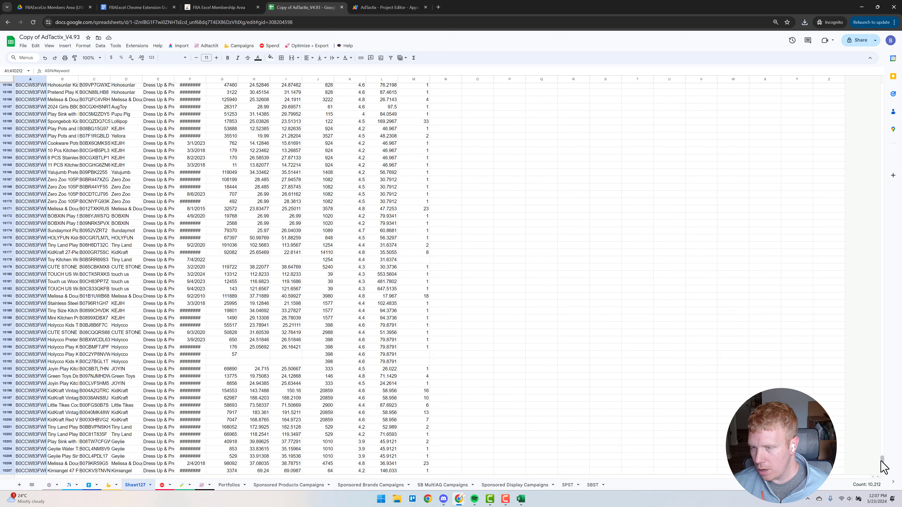
drag(882, 462, 884, 86)
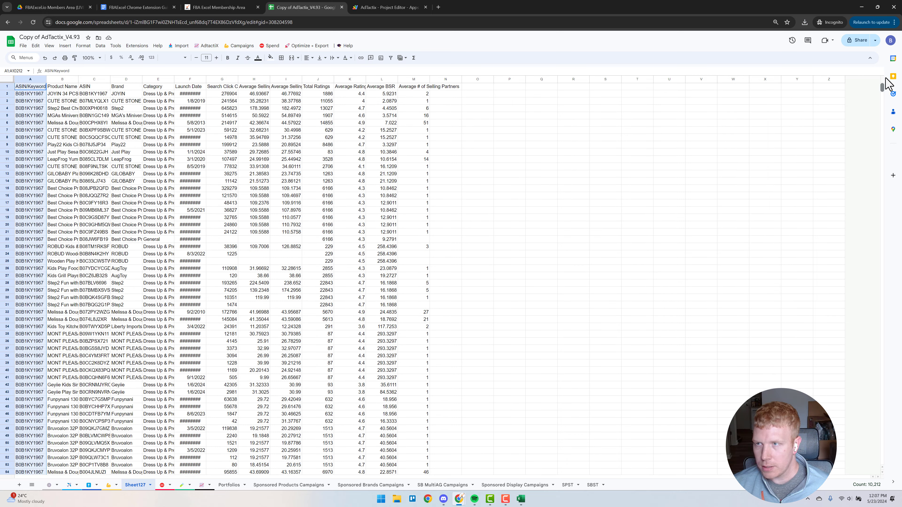
Remove duplicate rows from columns A to M, treating the first row as a header and comparing only column C (ASIN)
click(26, 79)
shift+click(412, 79)
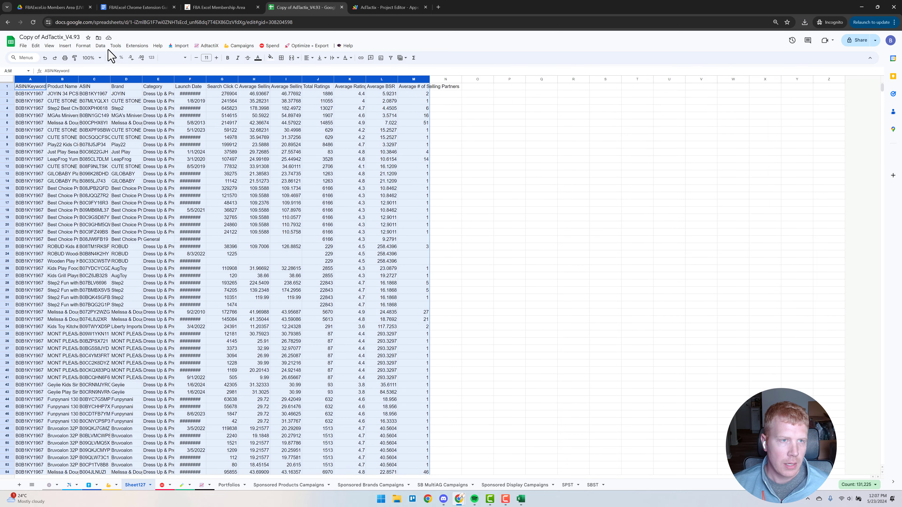
click(100, 45)
mouse_move(147, 191)
click(216, 198)
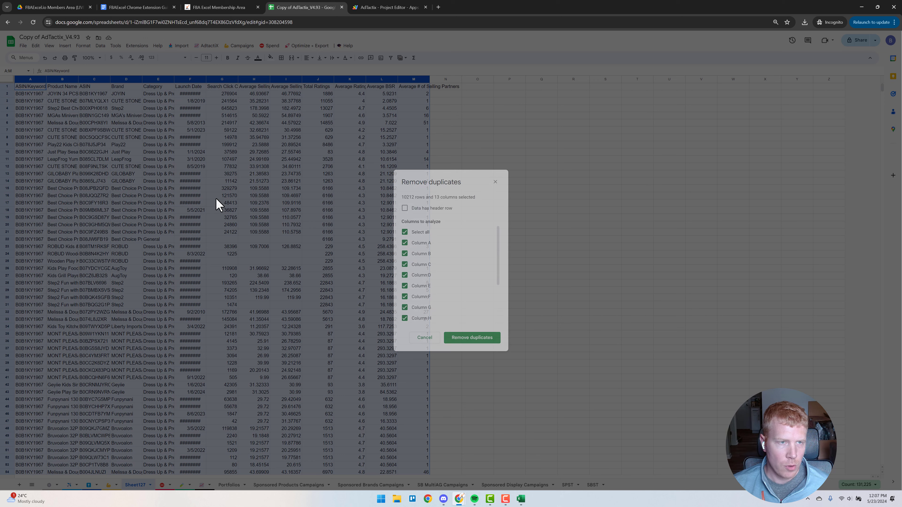
click(405, 208)
click(404, 232)
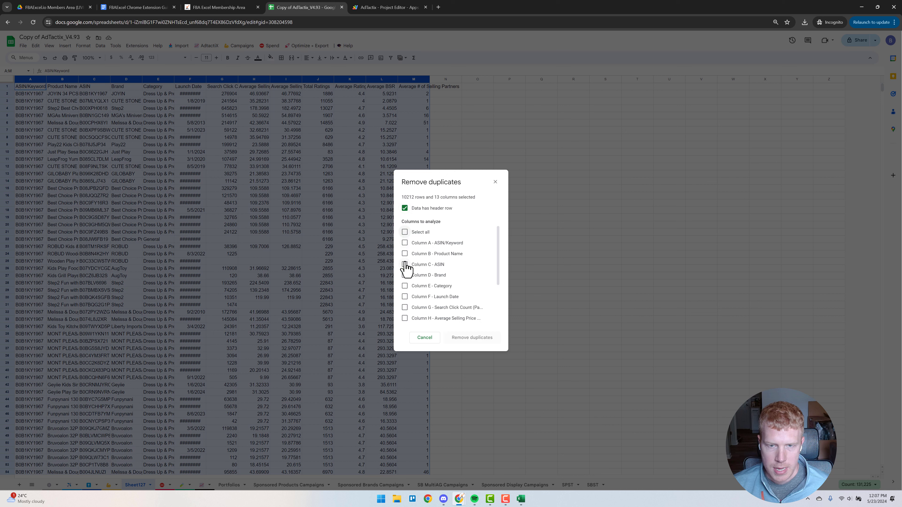
click(405, 265)
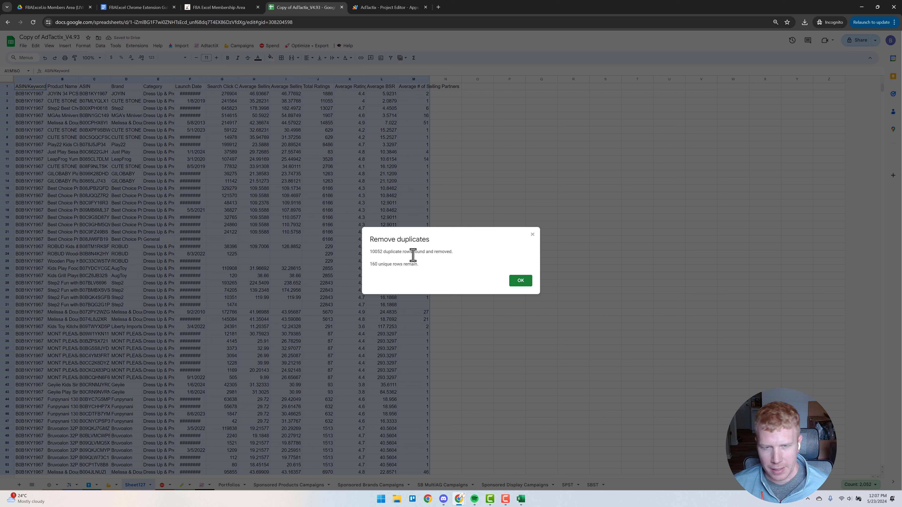
click(520, 280)
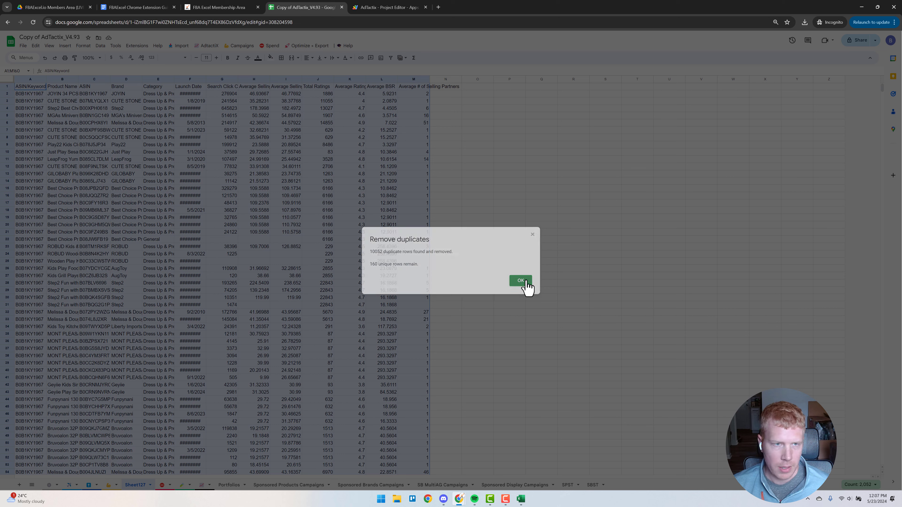
click(550, 219)
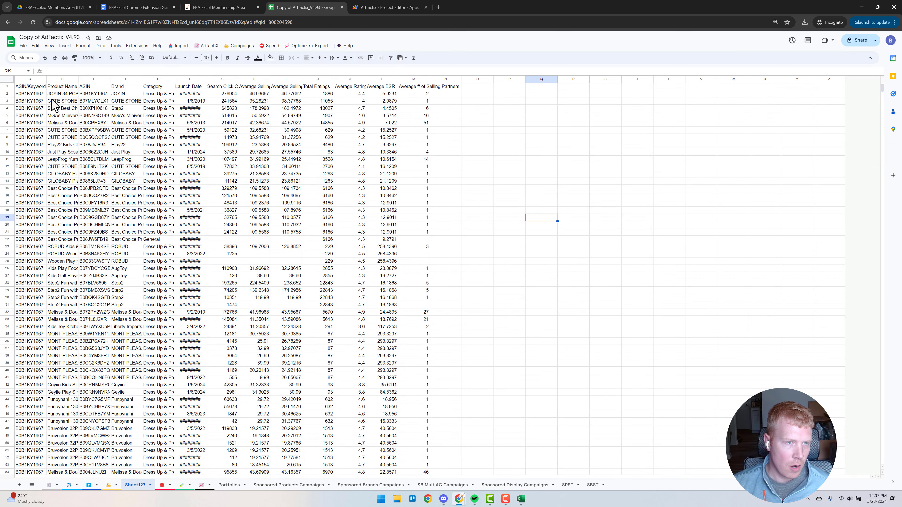
Copy the deduplicated ASINs in column C from row 2 to row 160, without the header
click(42, 94)
key(ctrl+shift+Down)
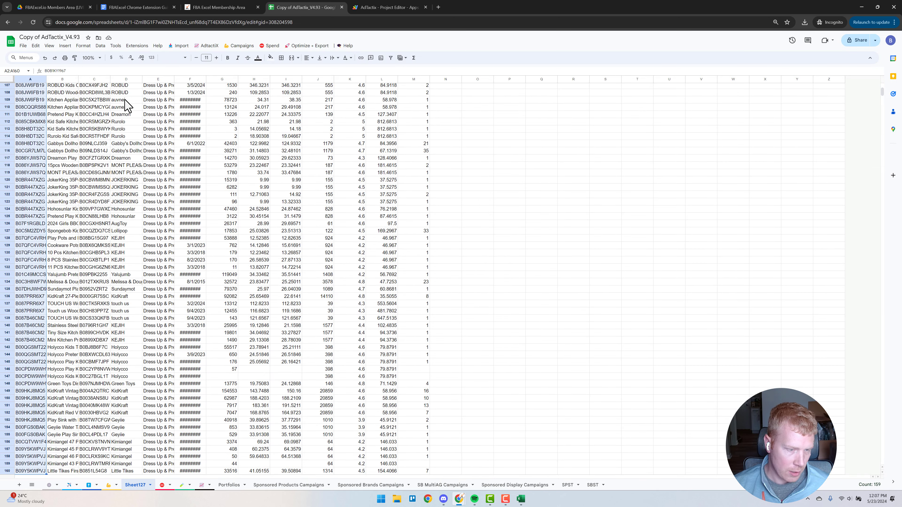
drag(103, 401, 104, 146)
key(ctrl+shift+Up)
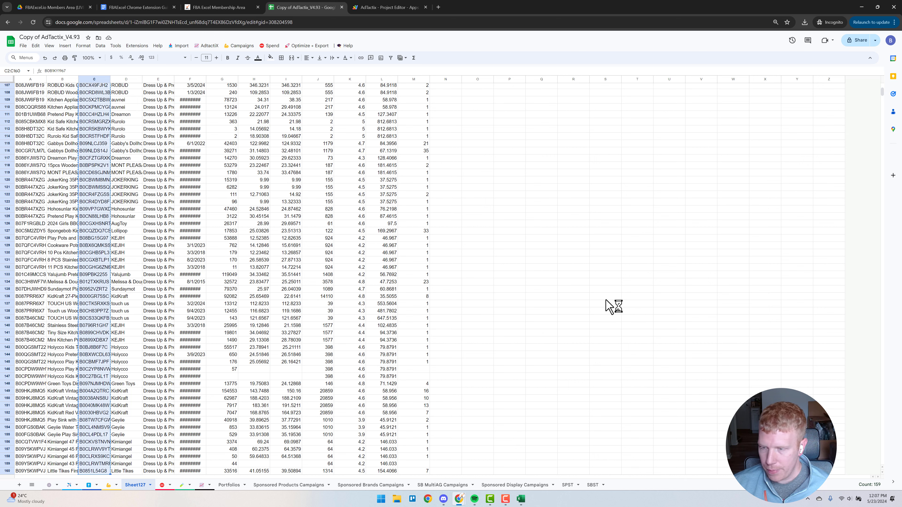
Open the Campaign Builder sheet and set the campaign targeting type to Manual - Product Targeting
click(109, 485)
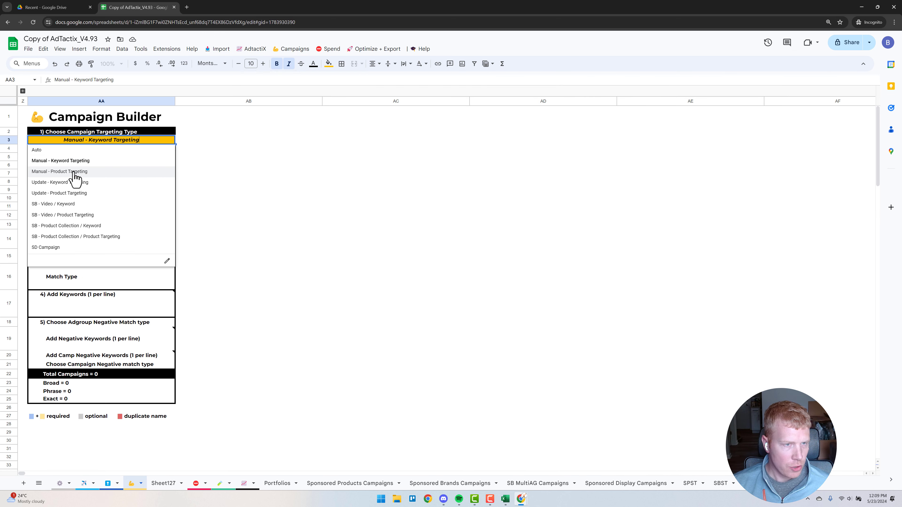
click(75, 173)
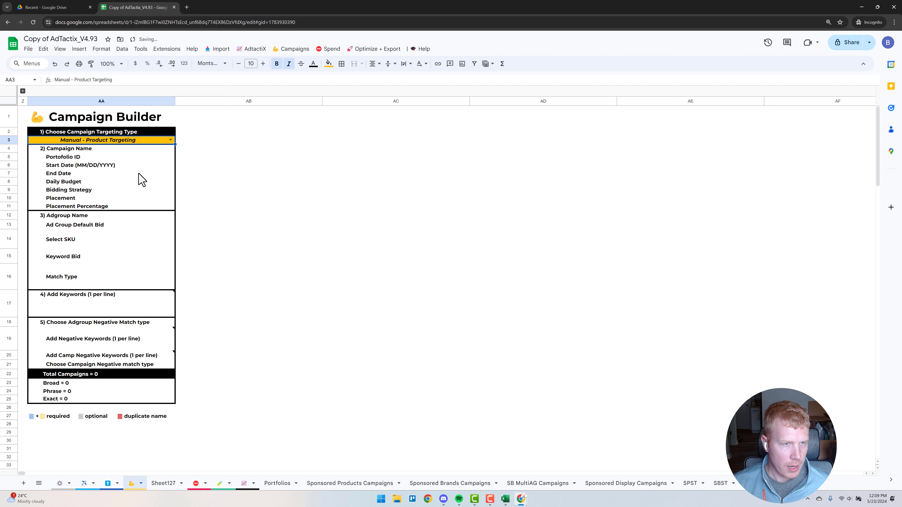
click(538, 280)
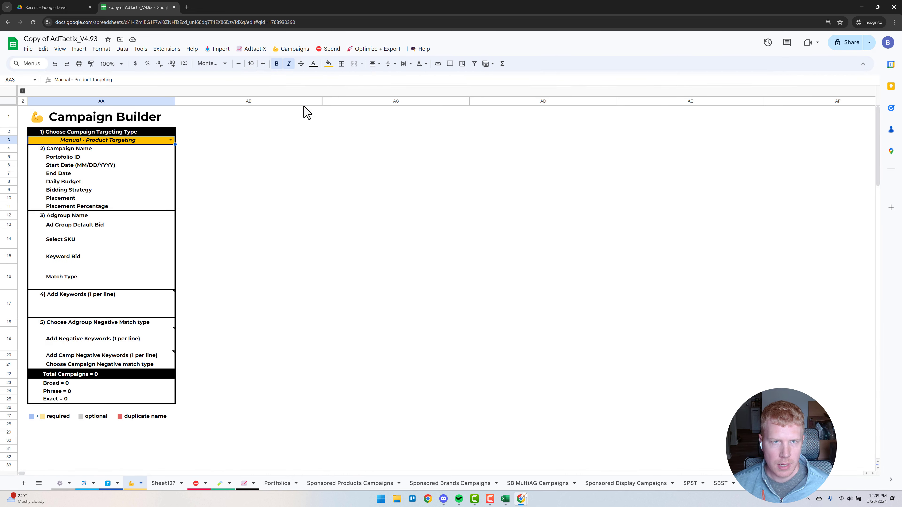
Add 16 new Sponsored Products PAT campaigns to the Campaign Builder
click(300, 50)
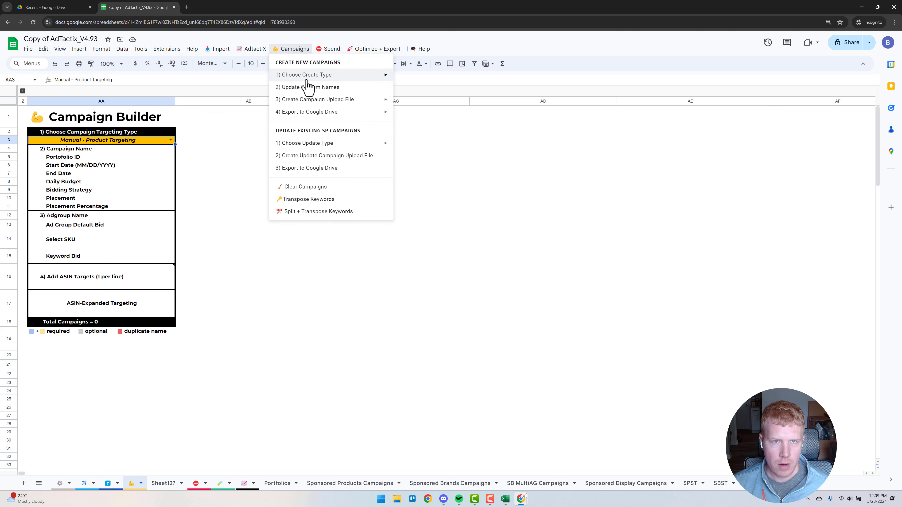
mouse_move(312, 75)
mouse_move(447, 78)
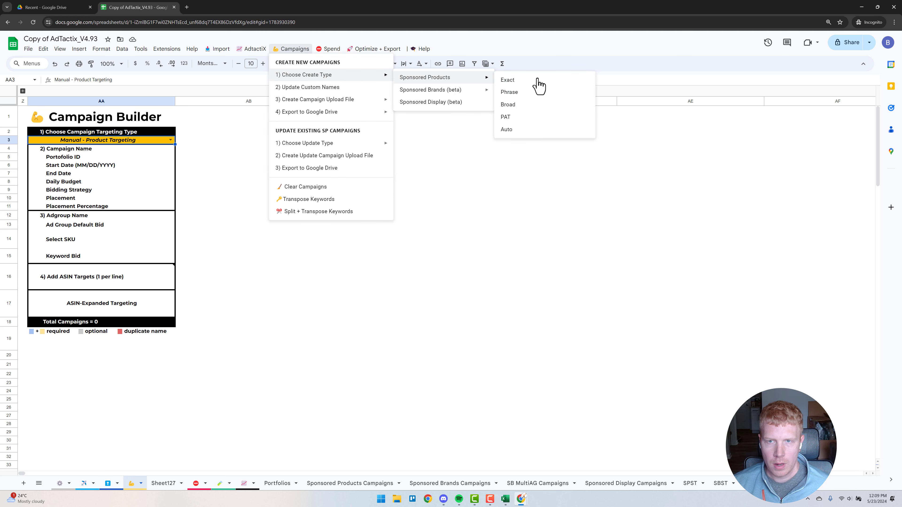
click(539, 118)
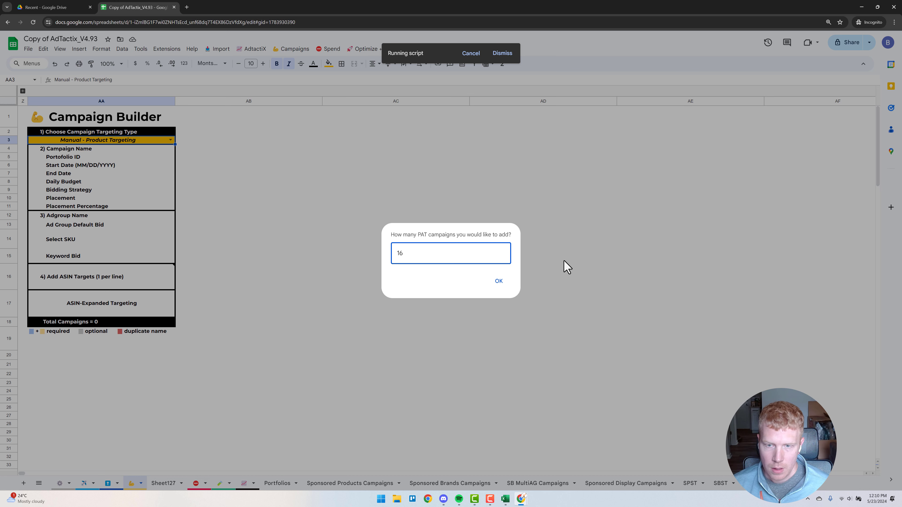
click(493, 283)
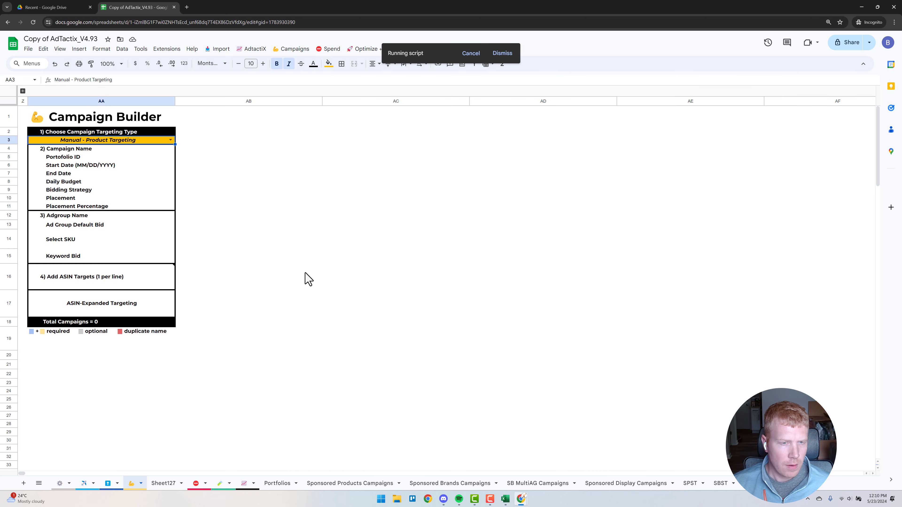
Paste the copied ASIN list into the first campaign's ASIN Targets cell (AB16)
click(257, 284)
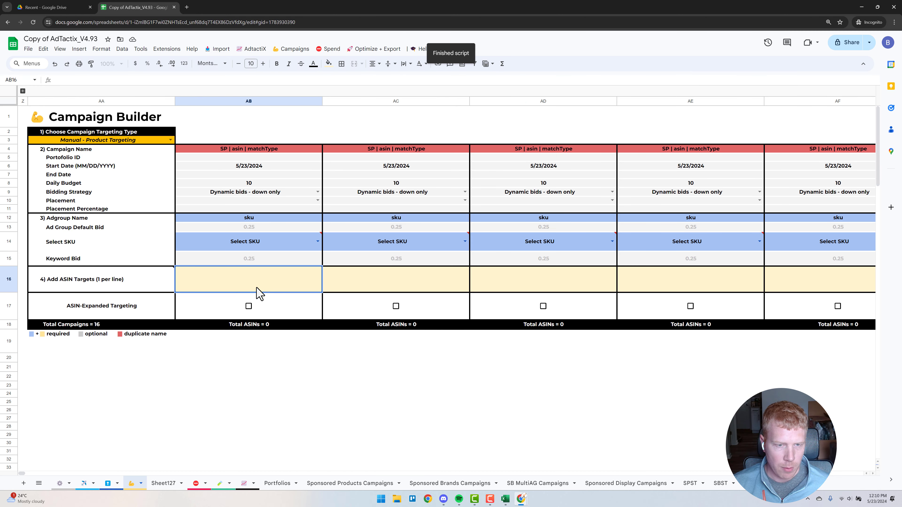
key(ctrl+v)
click(392, 403)
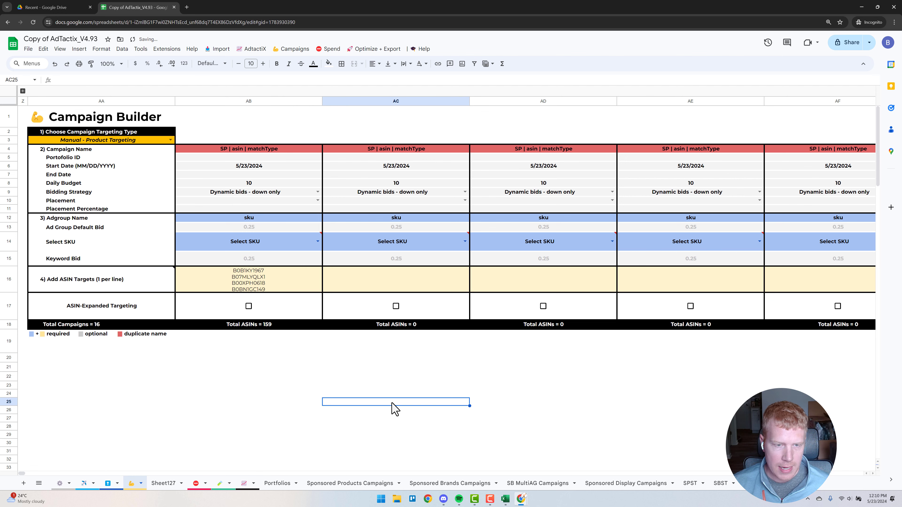
Split and transpose the ASIN list in AB16 across the campaigns, with 10 terms per campaign
click(266, 283)
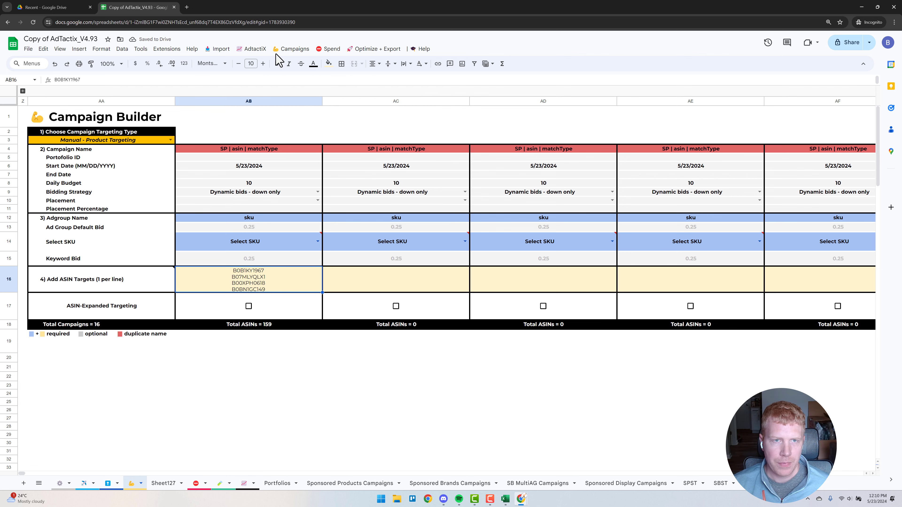
click(292, 48)
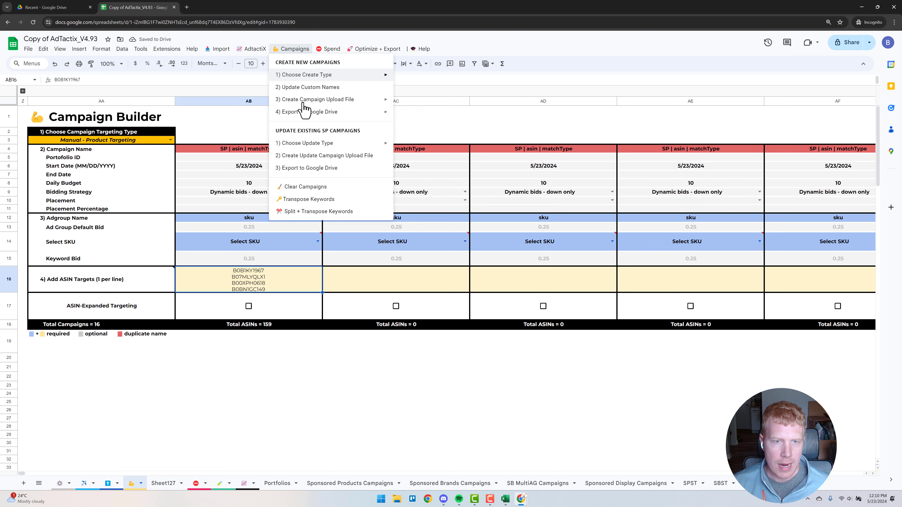
click(339, 213)
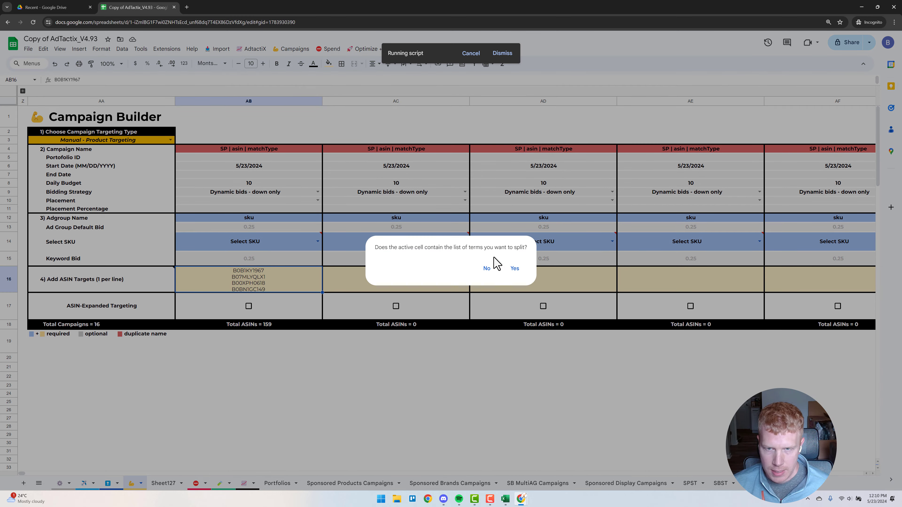
click(515, 269)
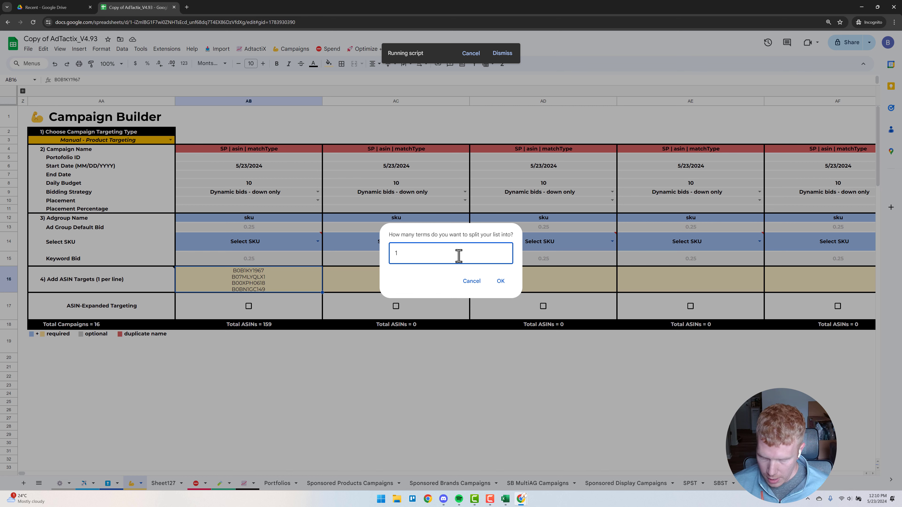
click(500, 281)
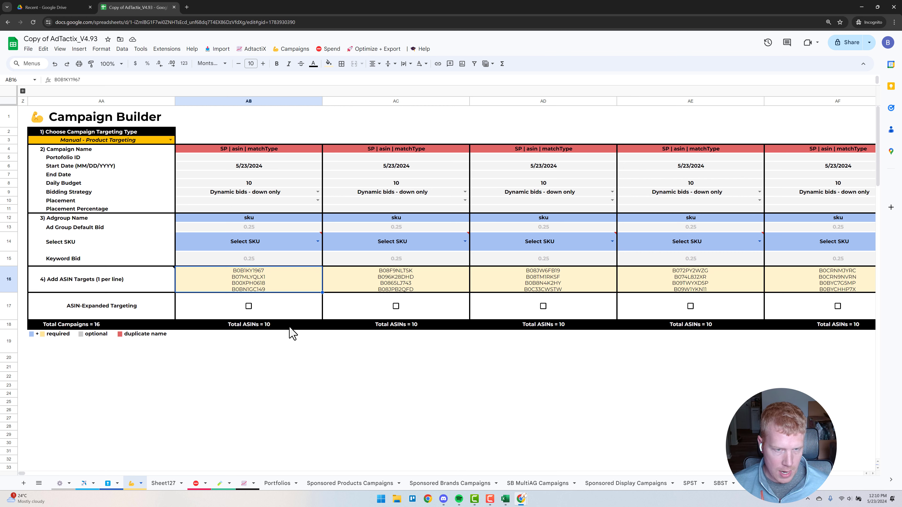
Check the ASIN Targets row across all campaigns, from the first to the last column
key(ctrl+shift+Right)
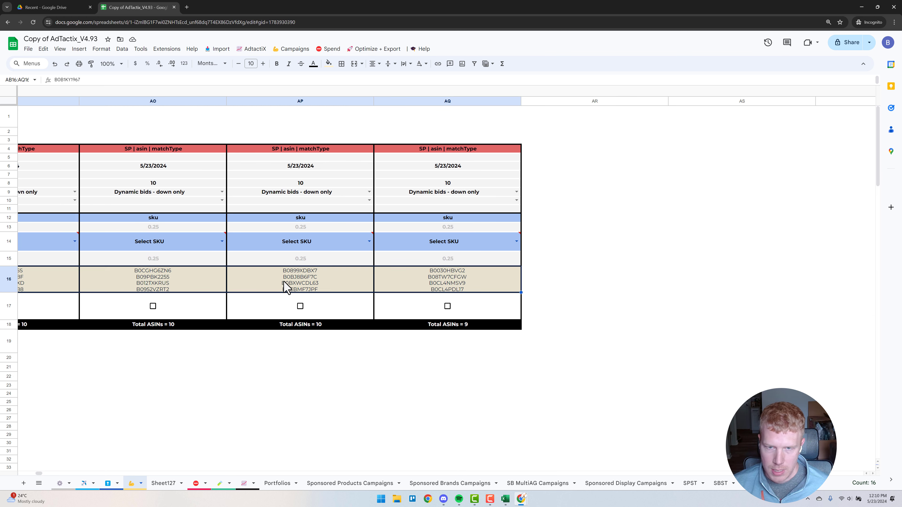
click(479, 336)
click(448, 282)
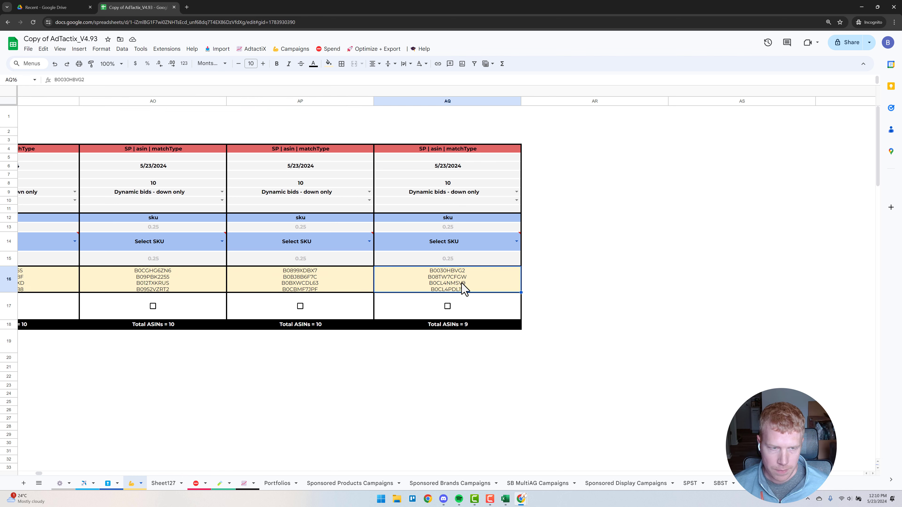
key(ctrl+shift+Left)
Review the Campaign Builder Naming Tool settings for the ad type, ASIN and match type order in campaign names and the ad group naming
click(277, 152)
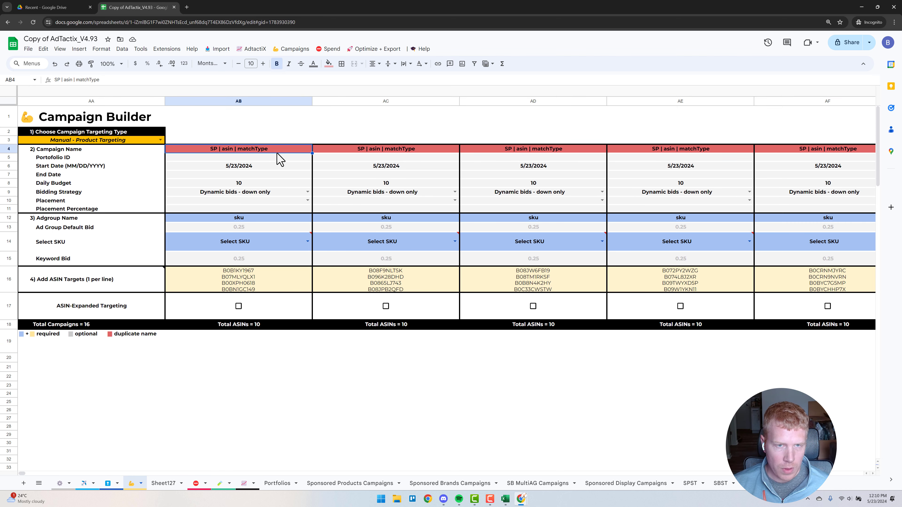
click(59, 484)
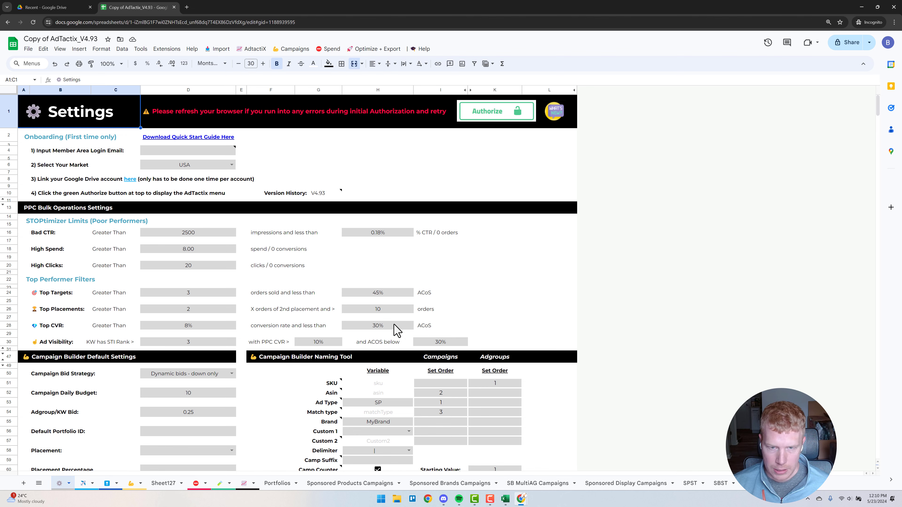
scroll(398, 331, down, 1)
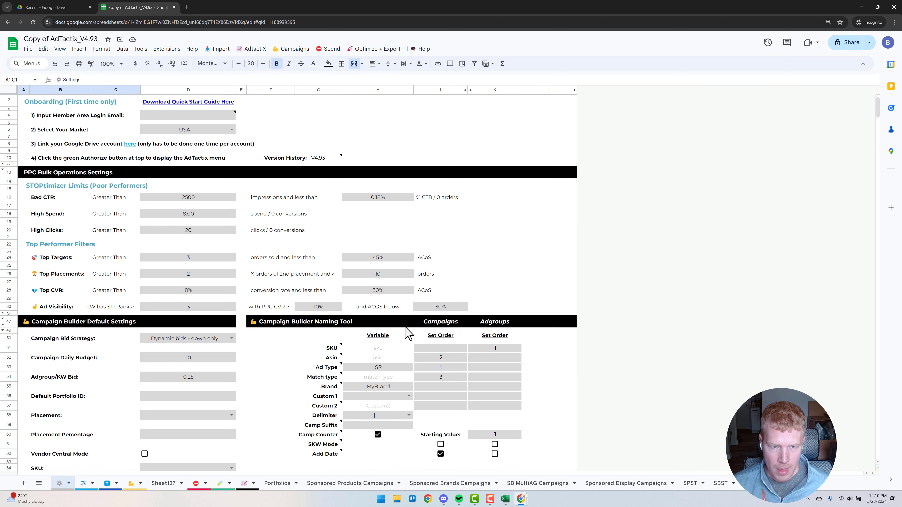
click(448, 372)
click(393, 370)
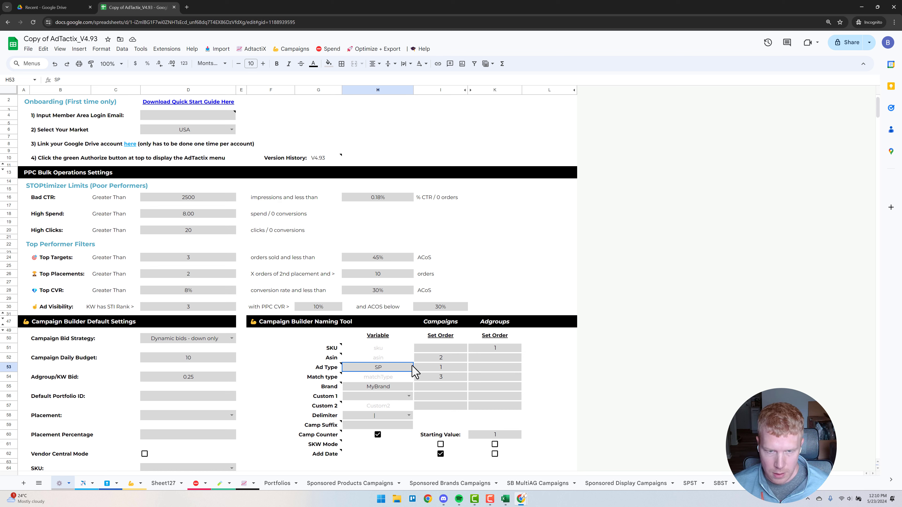
click(448, 360)
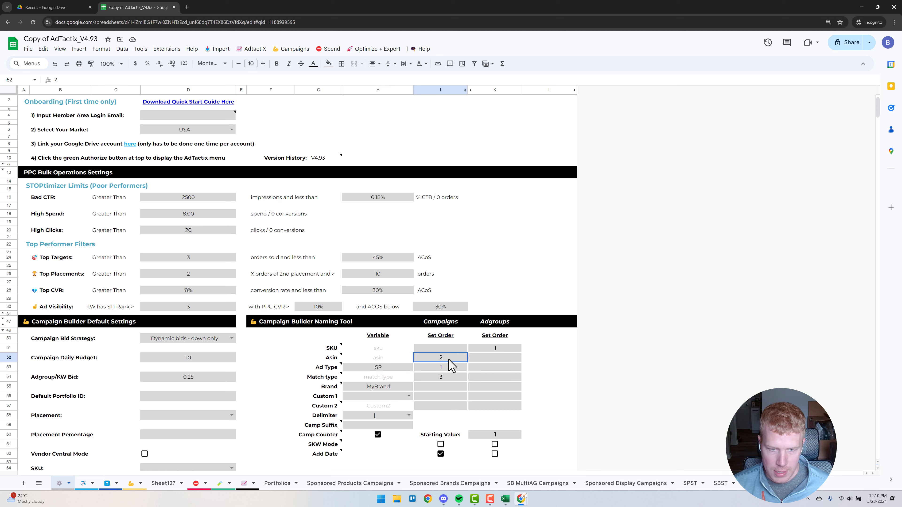
click(450, 379)
click(492, 348)
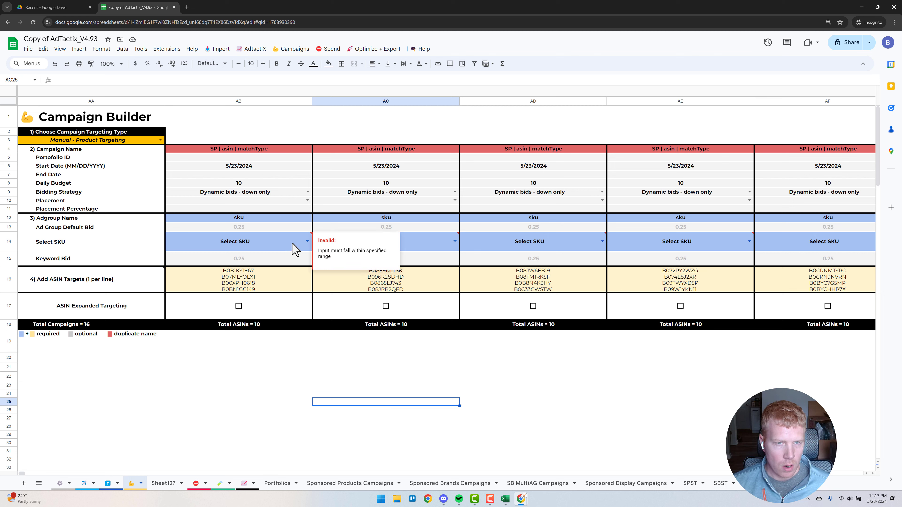
Select the SKU NSTW-BL for the first campaign and fill it across all campaigns through AQ14
click(307, 243)
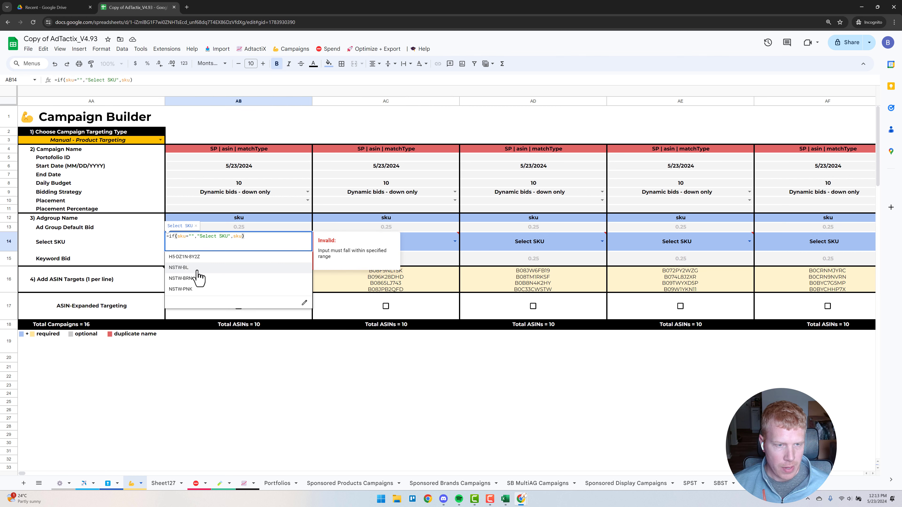
click(192, 277)
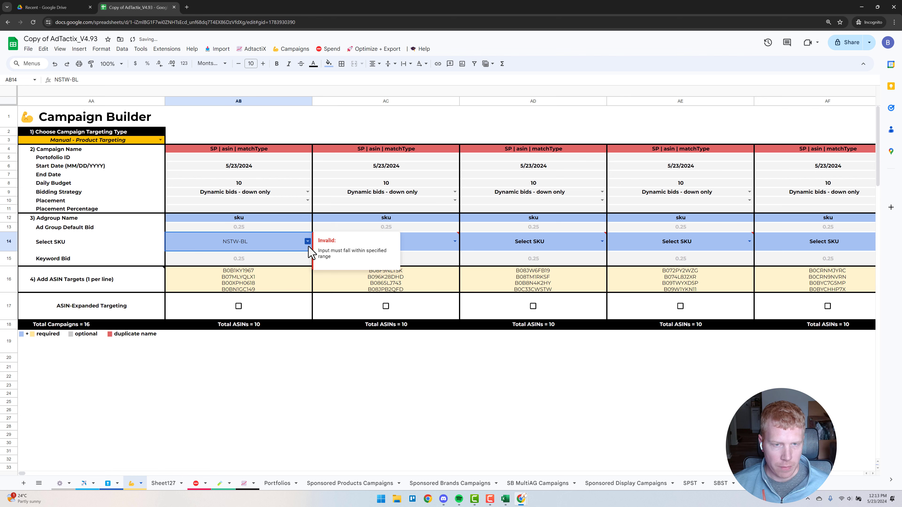
drag(670, 259, 224, 259)
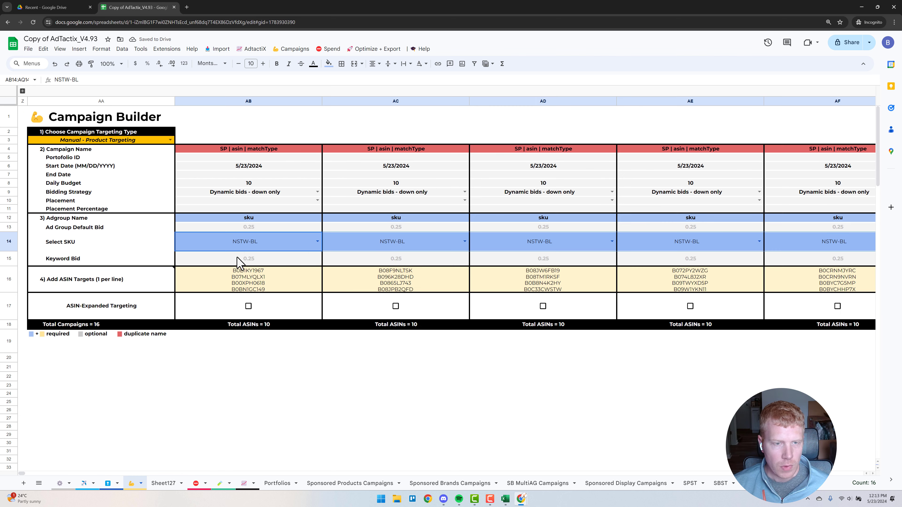
click(261, 246)
double_click(268, 246)
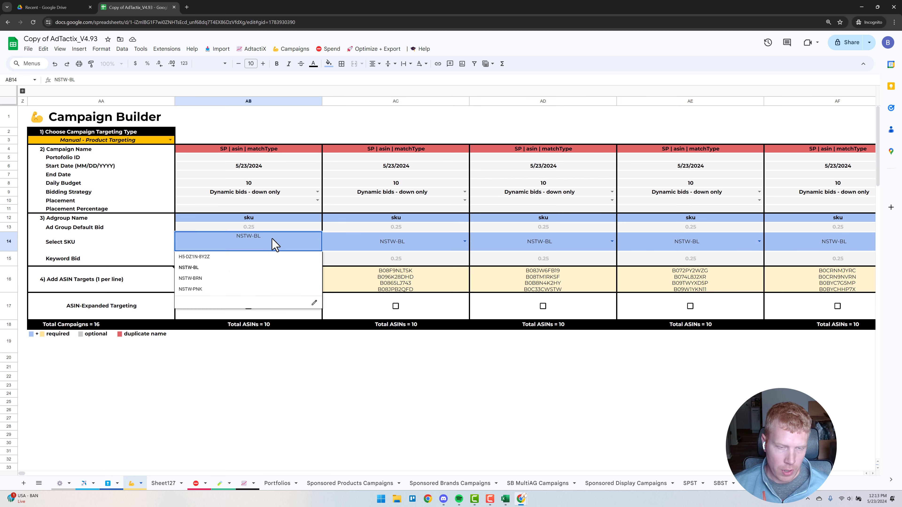
click(339, 402)
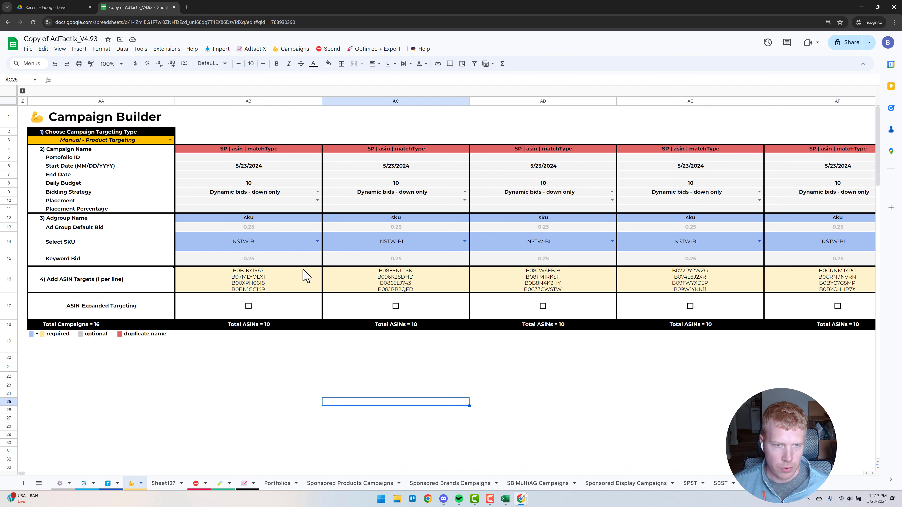
Update the custom campaign and ad group names from the naming scheme on the Settings sheet
click(283, 57)
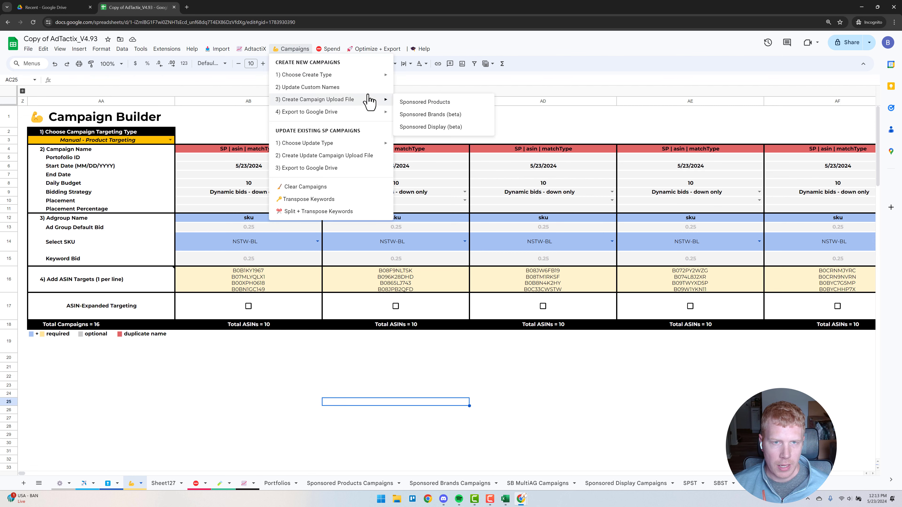
click(346, 93)
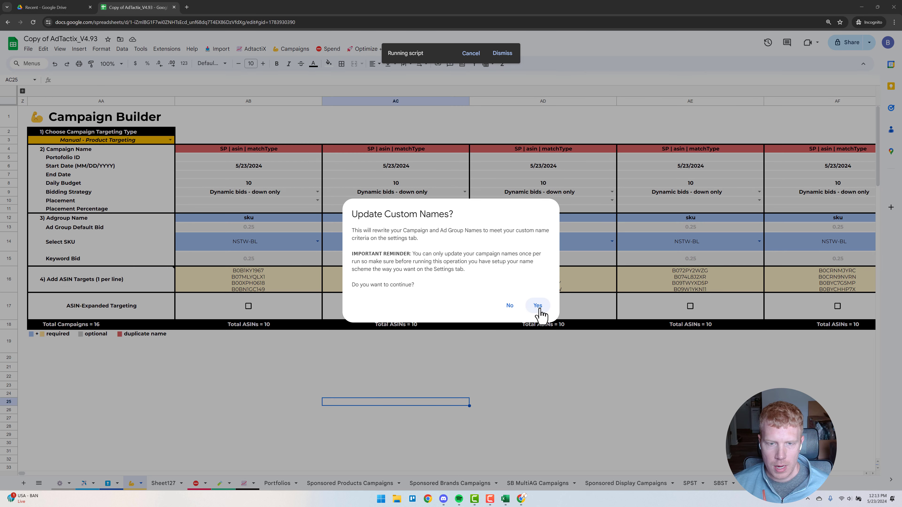
click(538, 306)
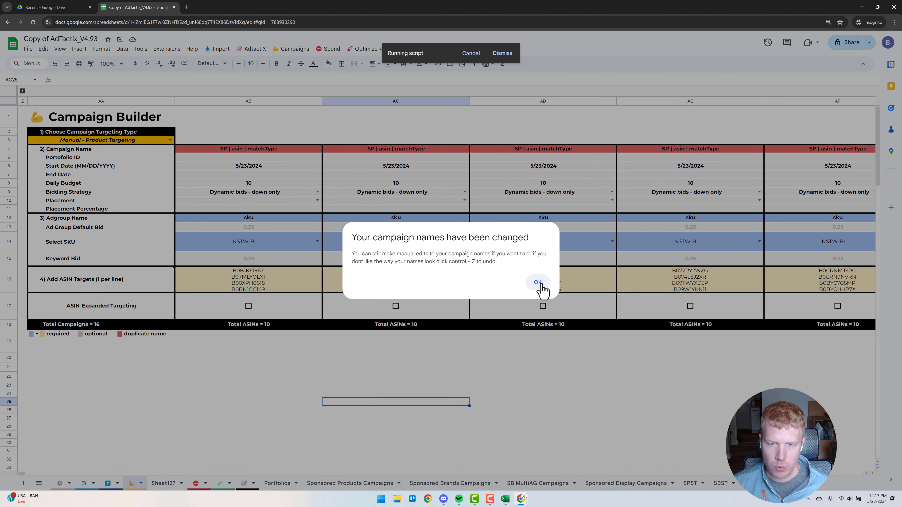
click(534, 283)
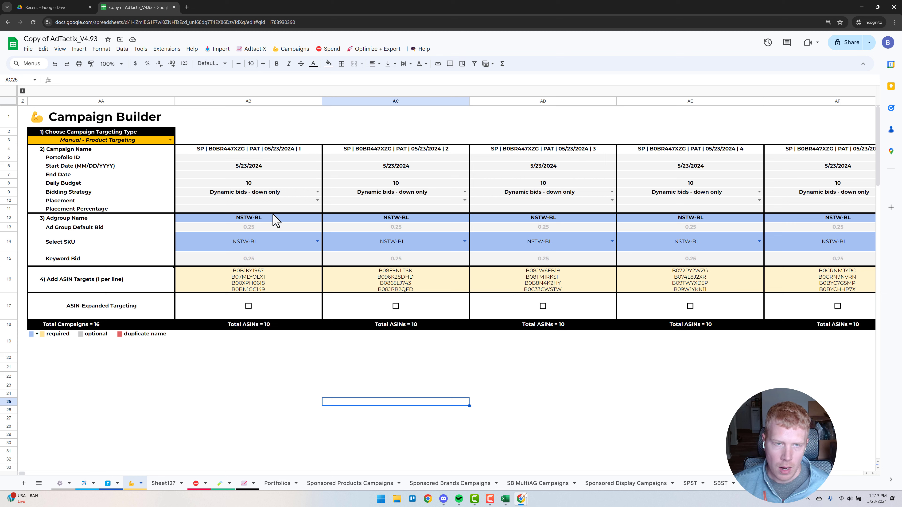
Review the first campaign's daily budget and keyword bid
click(249, 184)
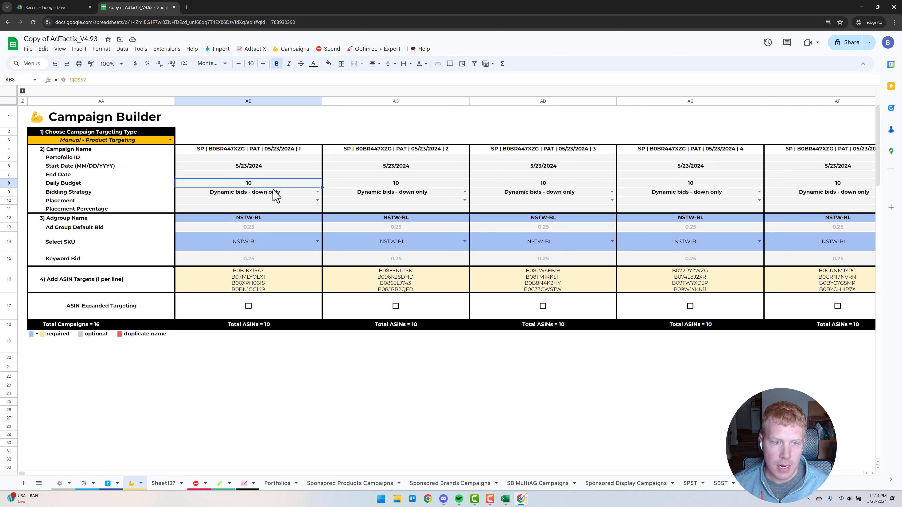
click(252, 262)
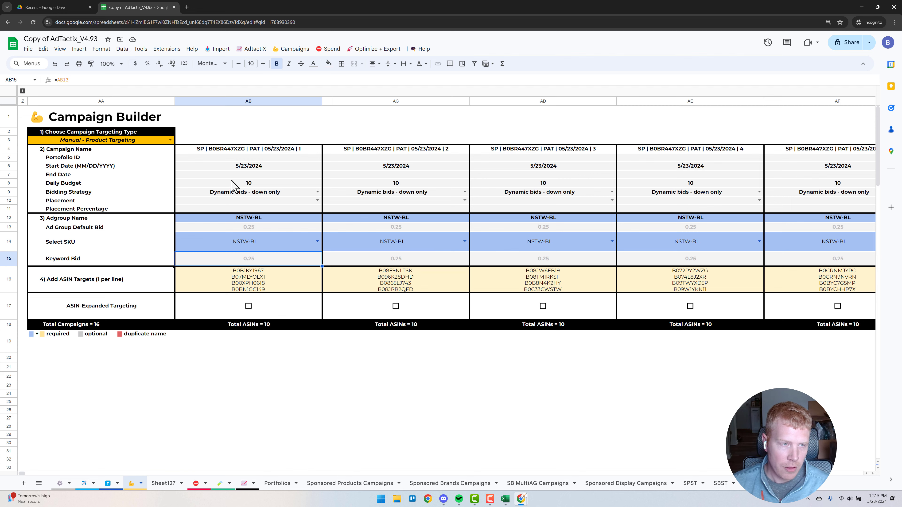
key(alt+Tab)
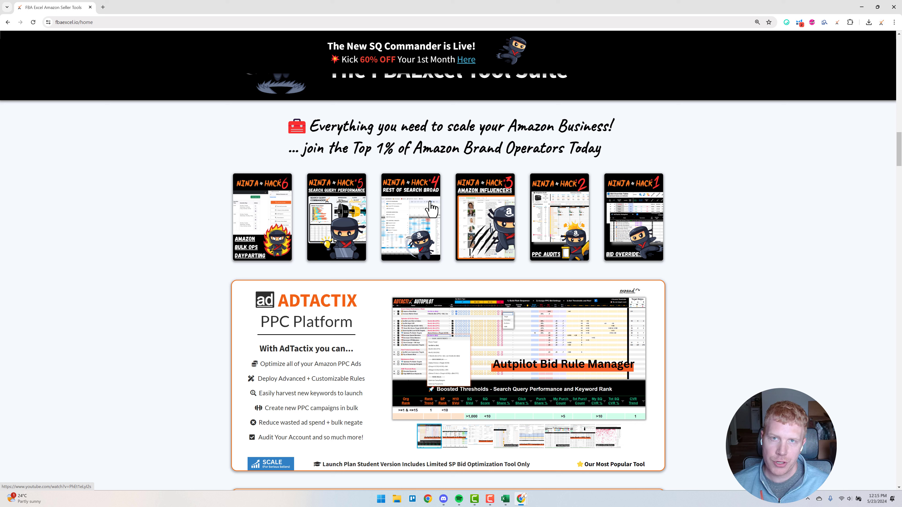
click(861, 7)
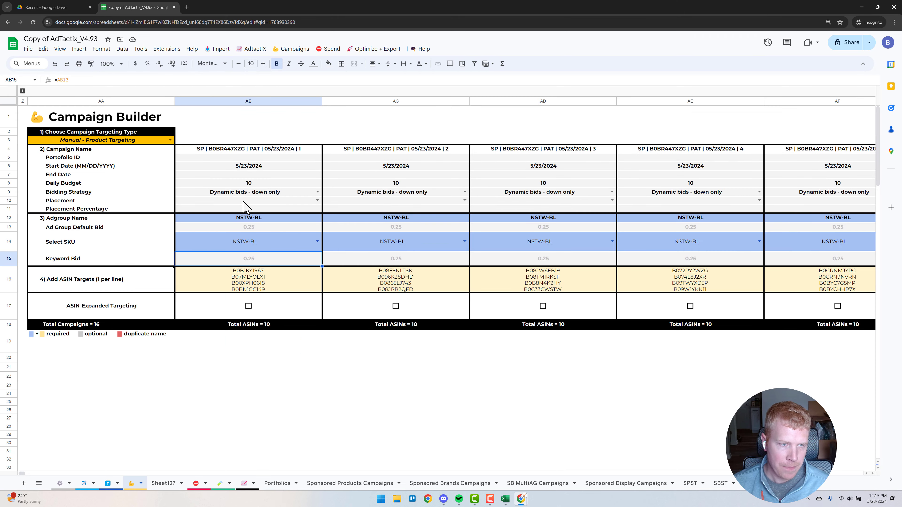
Review the first campaign's placement options and its ASIN-Expanded Targeting setting
click(317, 200)
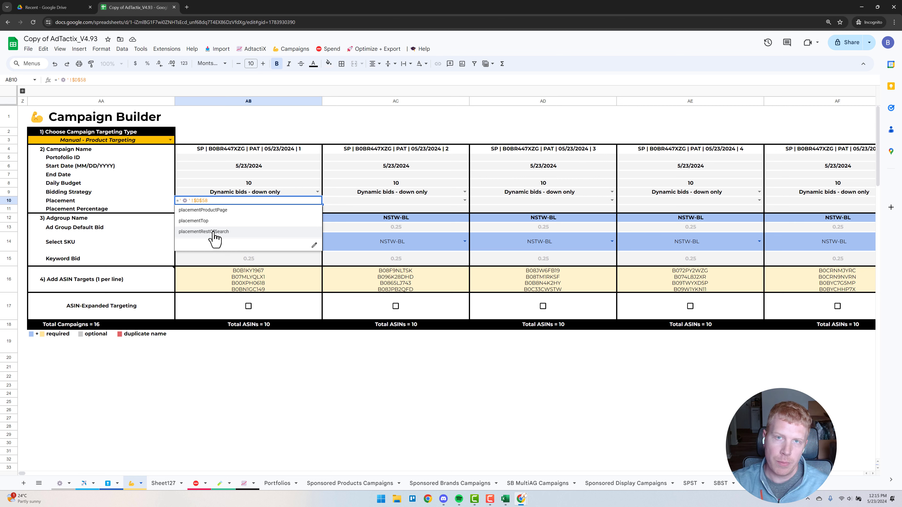
click(296, 422)
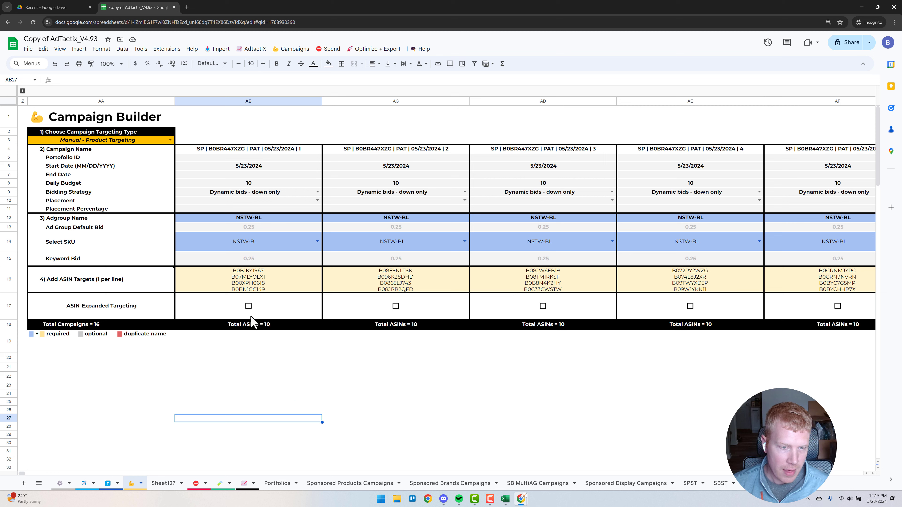
click(248, 306)
click(249, 306)
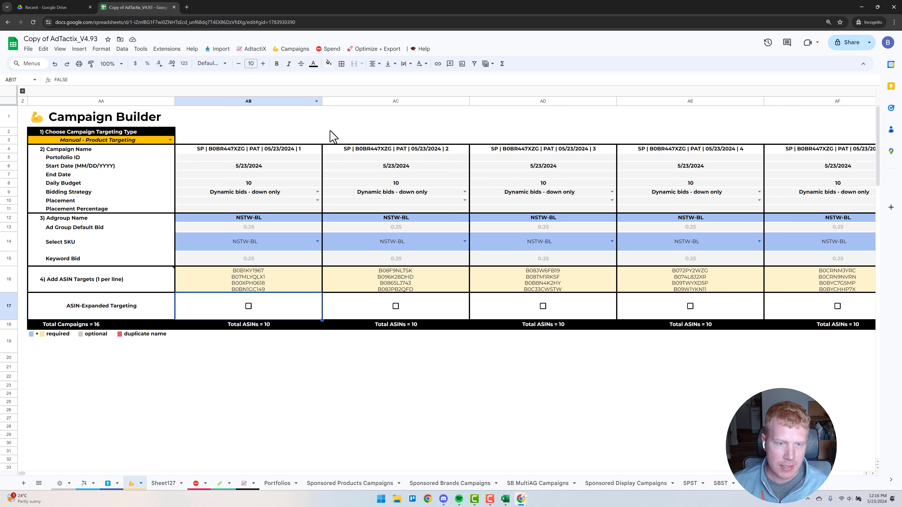
Create the Sponsored Products campaign upload file from the campaigns in the Campaign Builder
click(293, 50)
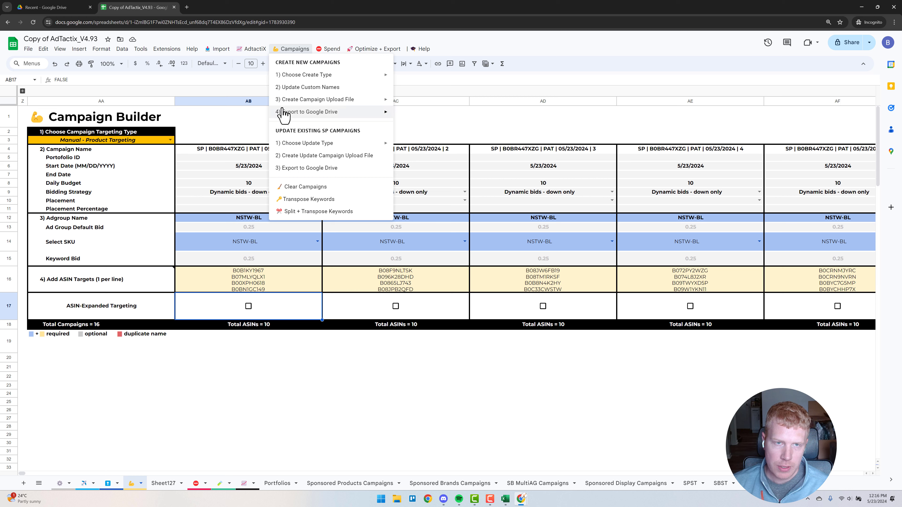
mouse_move(313, 102)
click(418, 103)
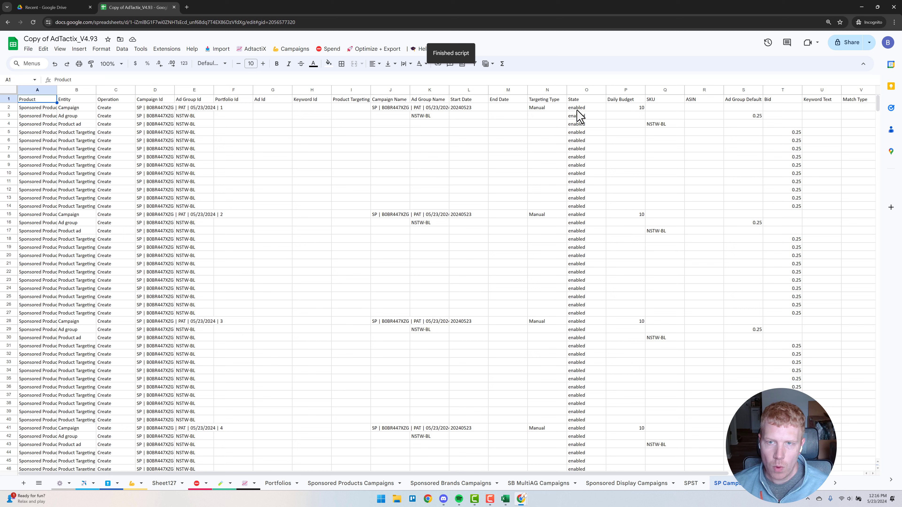
Review the daily budgets, bids and ASIN product targeting expressions in the generated campaign upload sheet
click(621, 90)
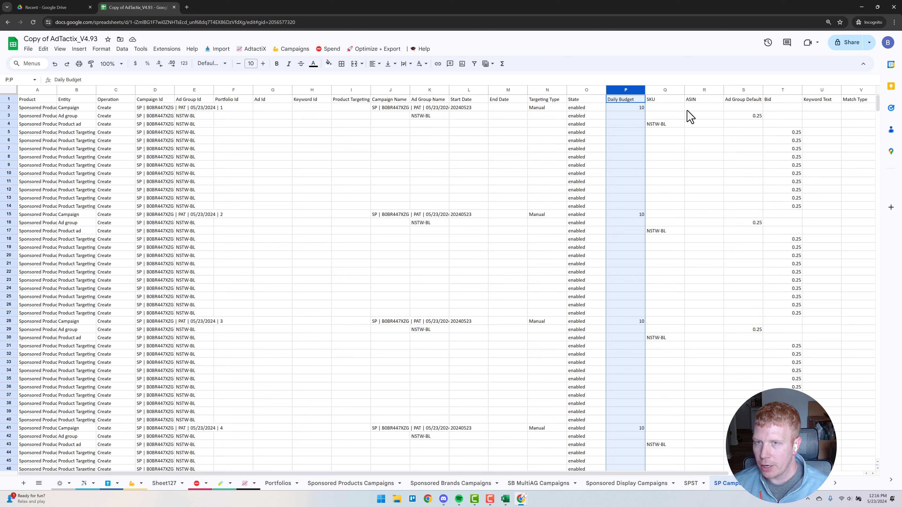
click(786, 134)
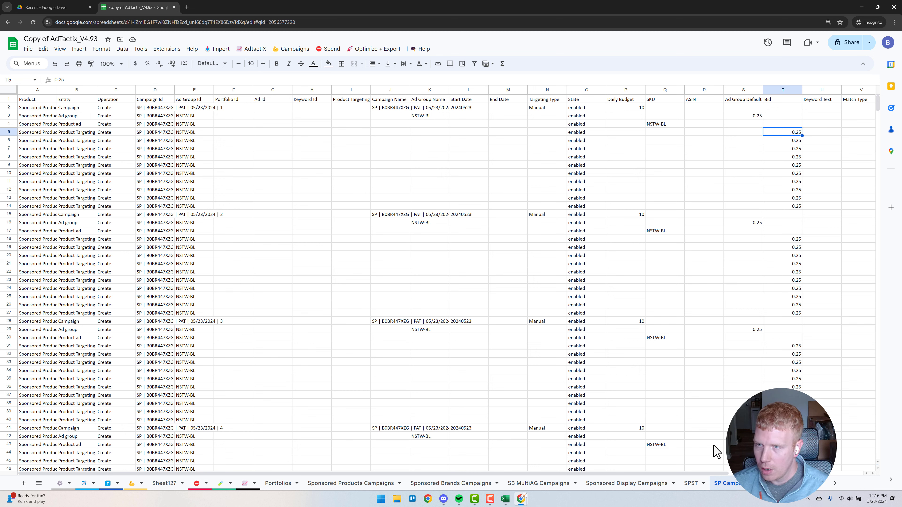
scroll(696, 476, right, 2)
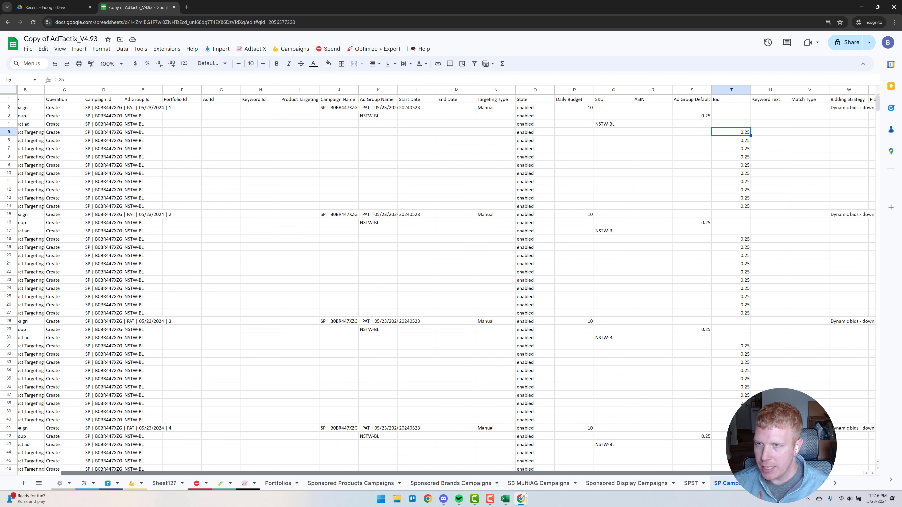
scroll(696, 476, right, 3)
click(855, 140)
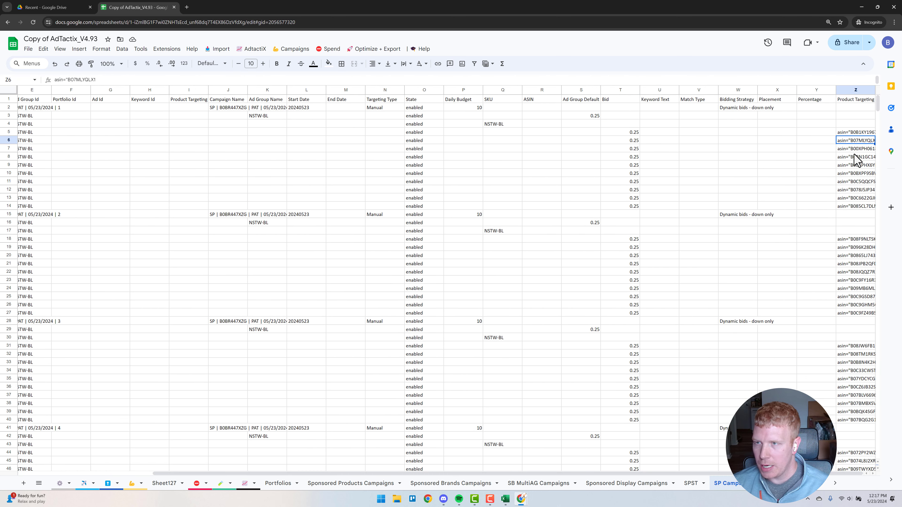
Check the Google Drive export options for the Sponsored Products campaign file
click(292, 49)
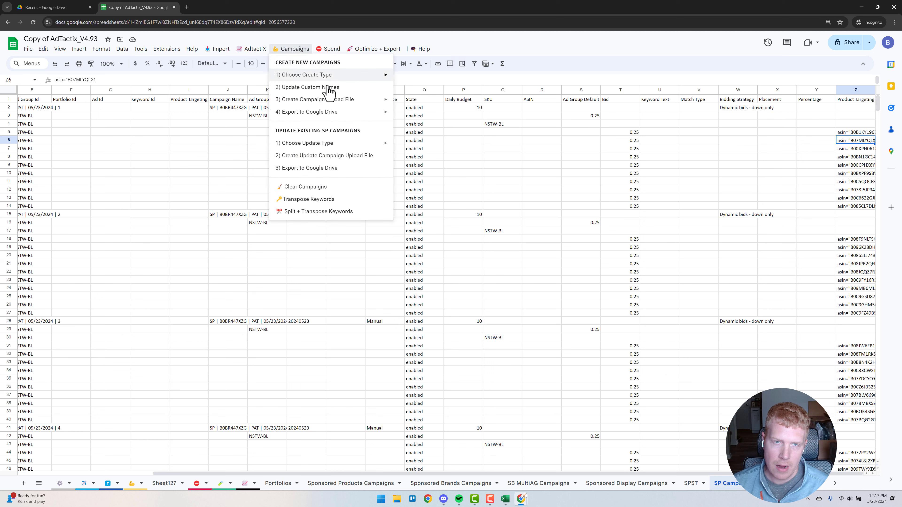
mouse_move(328, 113)
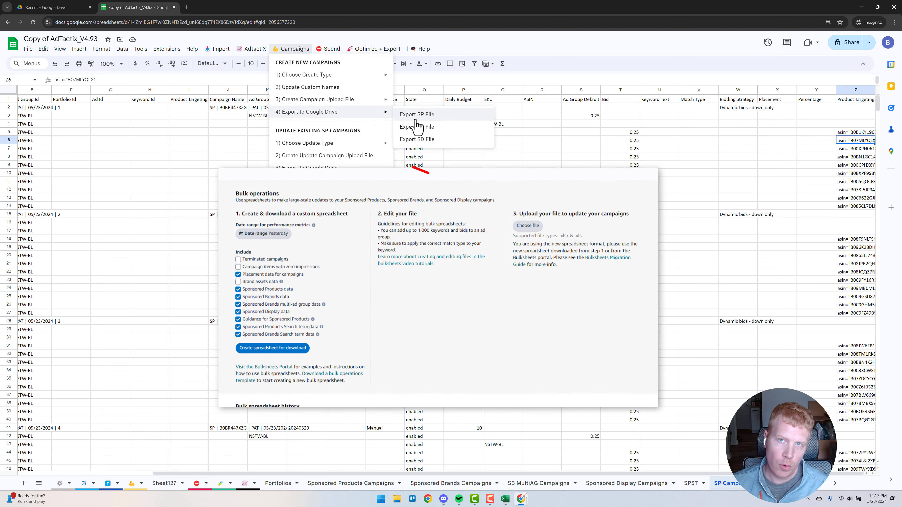
click(581, 182)
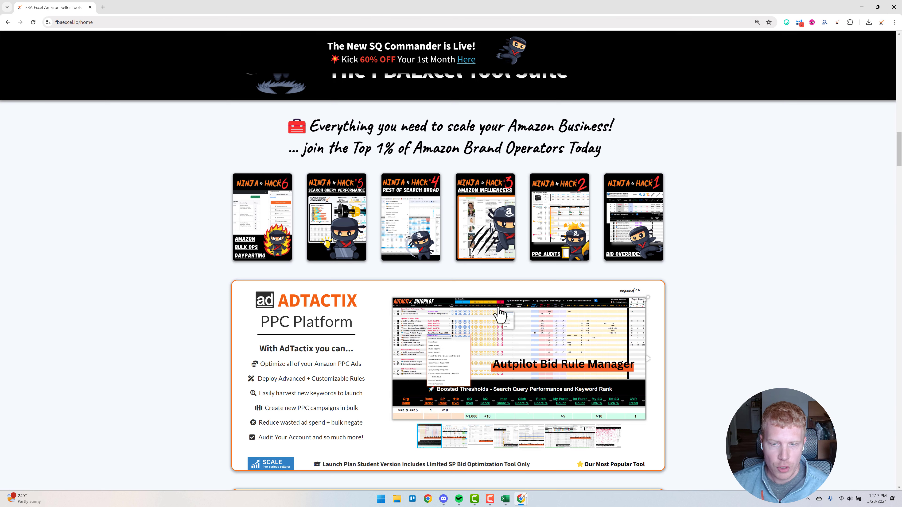
Look over the AdTactix, Search Query Commander and Chrome Extension sections on the FBAExcel home page
scroll(506, 315, down, 10)
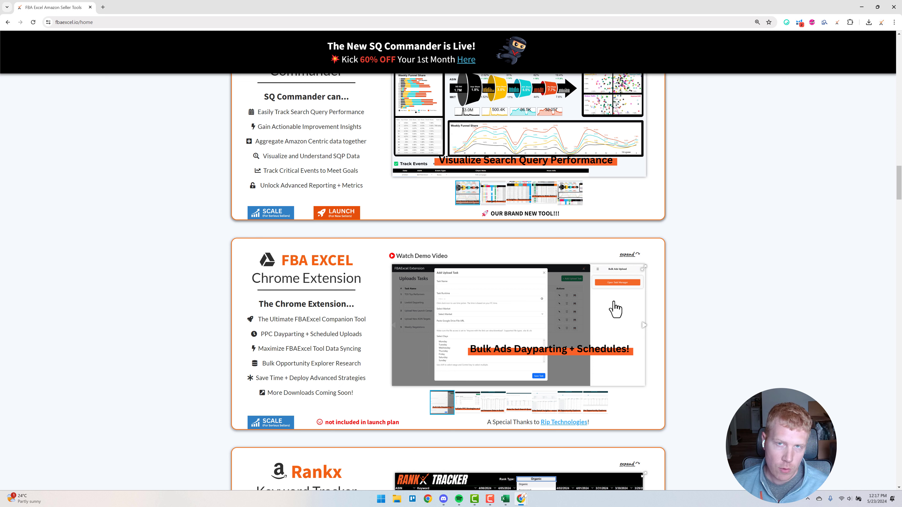
scroll(615, 309, up, 8)
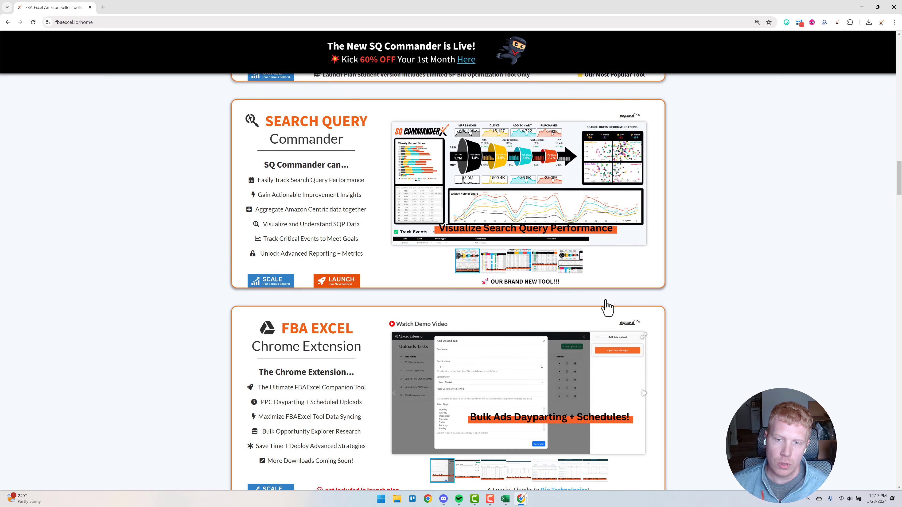
scroll(672, 284, up, 2)
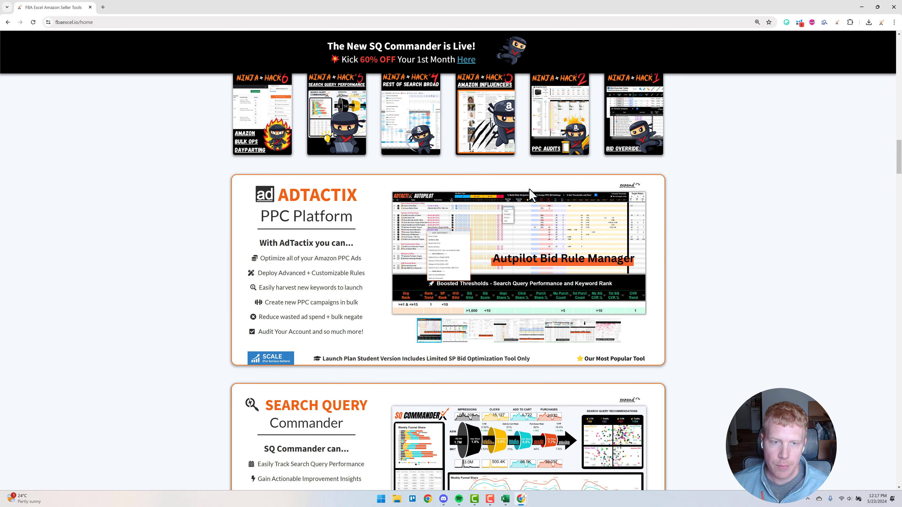